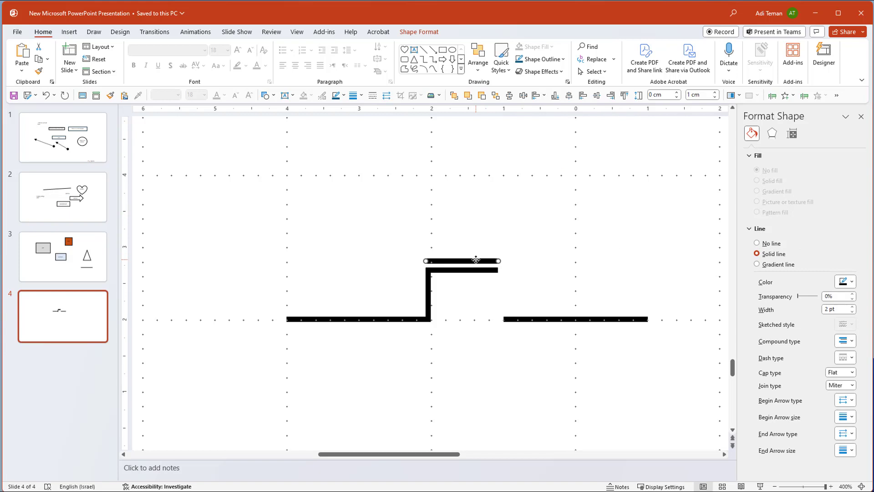
# Step: Duplicate the left vertical leg and move the copy to the right end of the bar
pyautogui.click(478, 298)
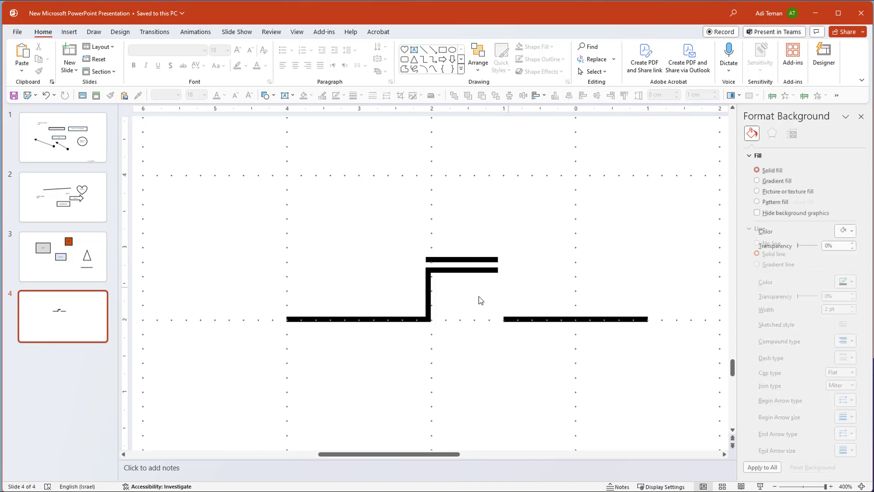
pyautogui.click(433, 302)
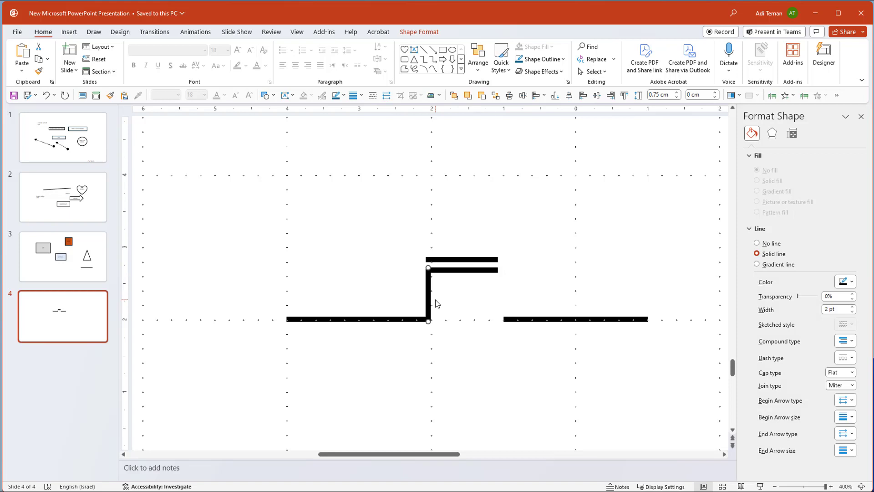
pyautogui.hotkey('ctrl', 'd')
pyautogui.moveTo(456, 318); pyautogui.dragTo(481, 299)
# Step: Align the tops of both vertical legs with Align Top
pyautogui.click(432, 298)
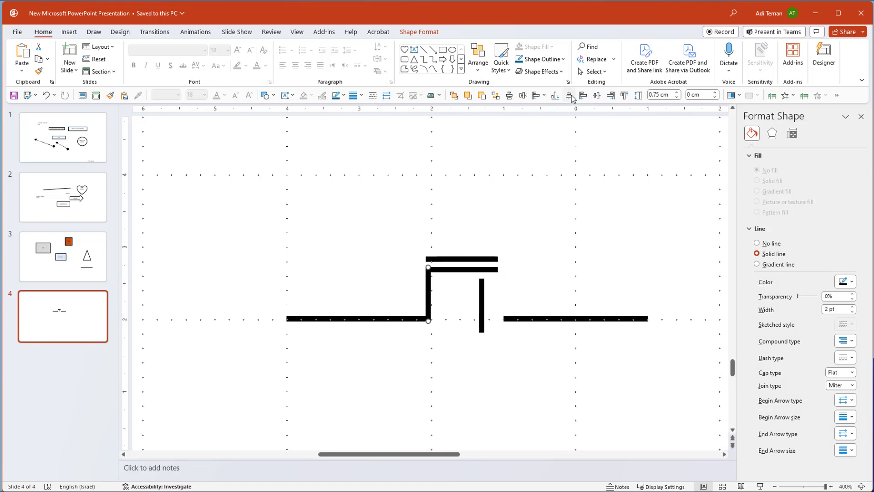
pyautogui.click(624, 97)
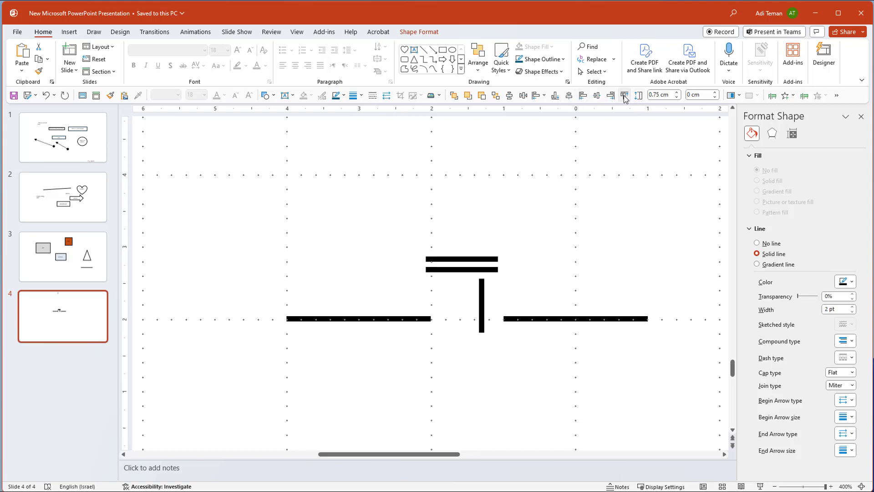
pyautogui.hotkey('ctrl', 'z')
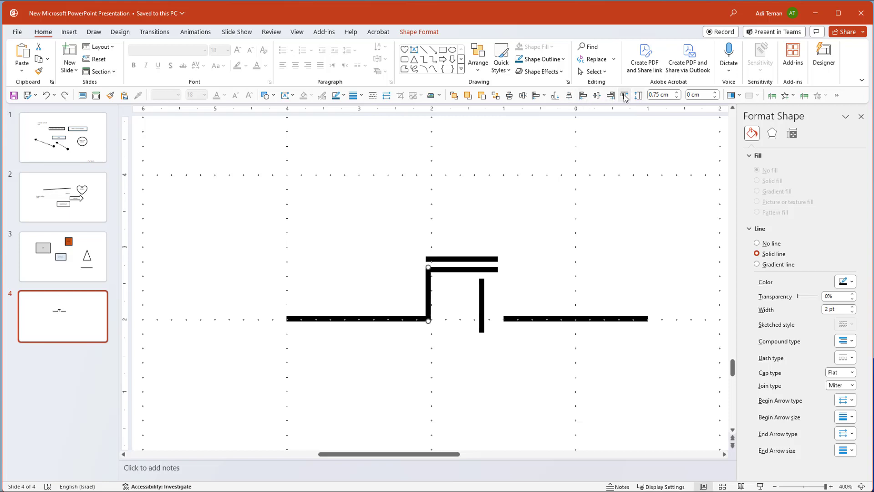
pyautogui.keyDown('shift'); pyautogui.click(484, 291); pyautogui.keyUp('shift')
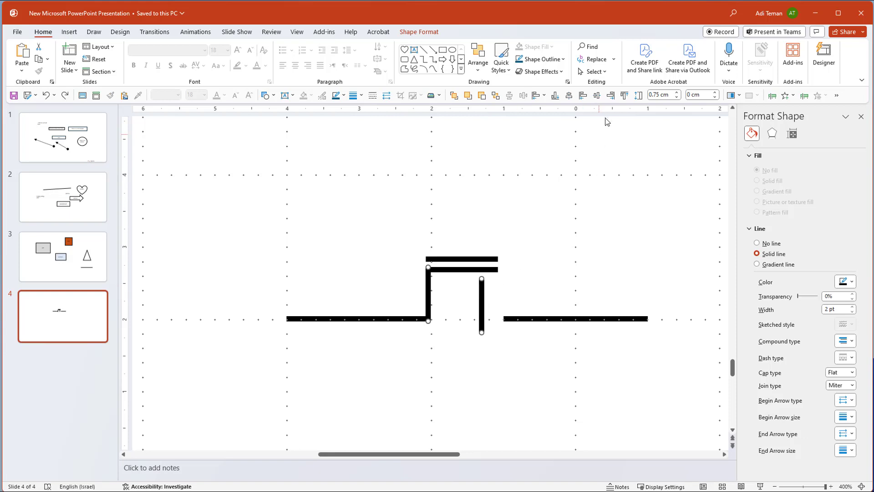
pyautogui.click(625, 97)
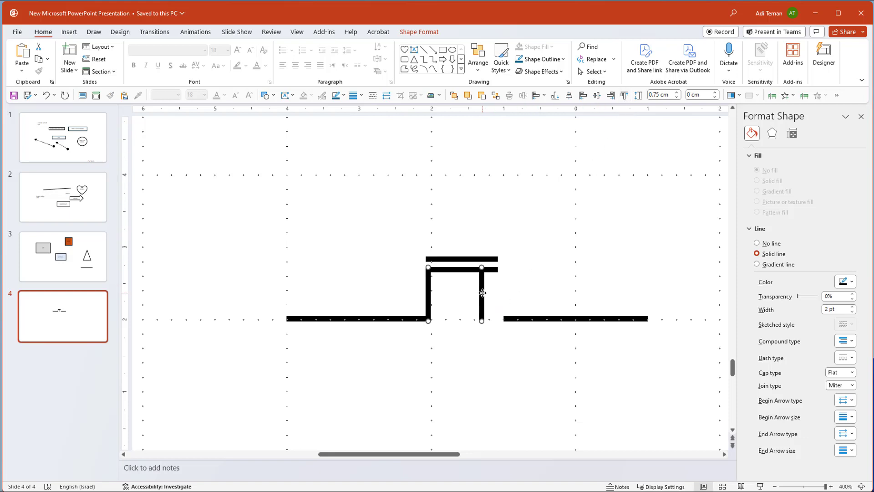
pyautogui.hotkey('ctrl', 'Right')
pyautogui.hotkey('ctrl', 'Right')
pyautogui.hotkey('ctrl', 'Right')
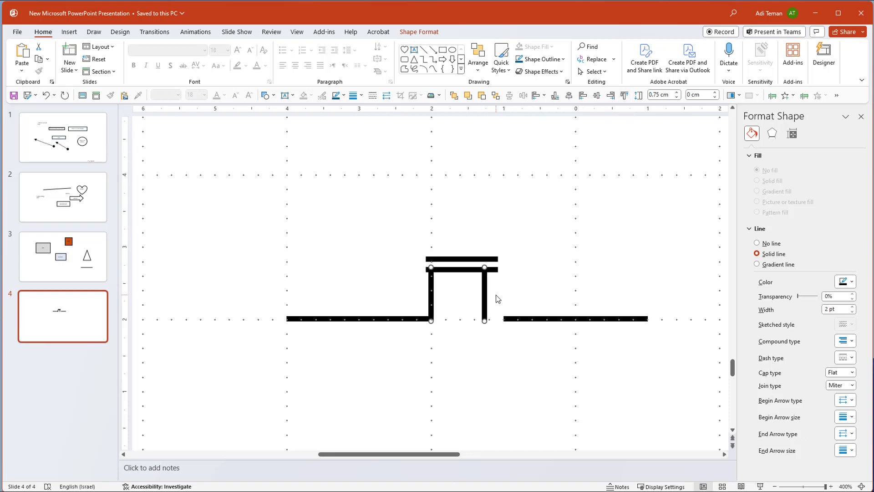
pyautogui.hotkey('ctrl', 'Left')
pyautogui.hotkey('ctrl', 'Left')
pyautogui.hotkey('ctrl', 'Left')
# Step: Nudge the right leg to the bar's end and shift the right wire left to meet it
pyautogui.click(515, 286)
pyautogui.click(482, 298)
pyautogui.press('Right')
pyautogui.press('Right')
pyautogui.press('Right')
pyautogui.press('Right')
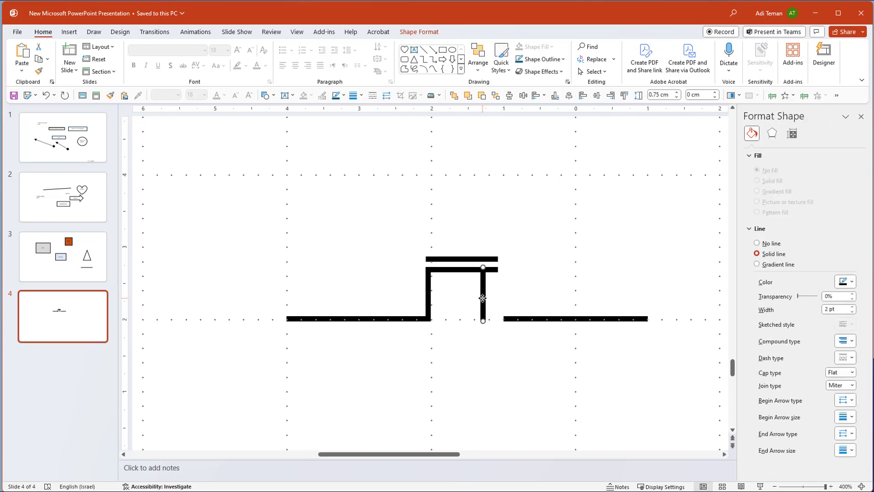
pyautogui.hotkey('ctrl', 'Right')
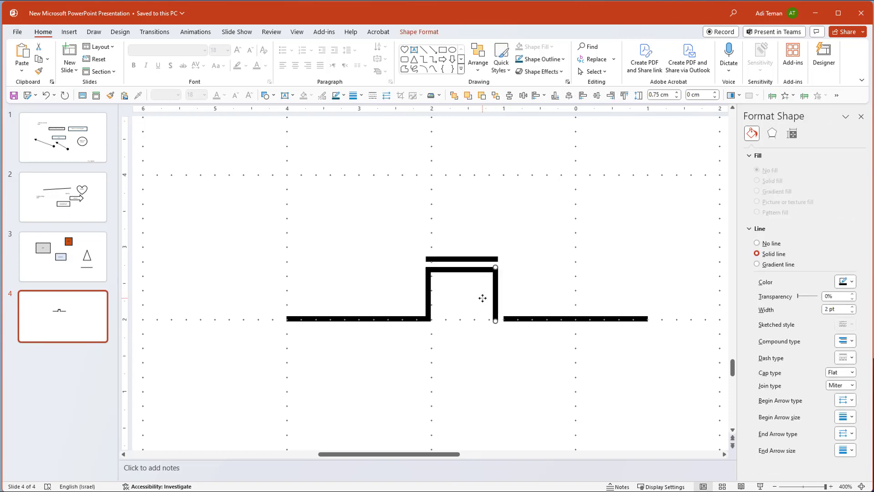
pyautogui.click(552, 313)
pyautogui.click(553, 318)
pyautogui.press('Left')
pyautogui.press('Left')
# Step: Shorten the right and left horizontal wires by dragging their outer ends inward
pyautogui.click(544, 351)
pyautogui.click(549, 317)
pyautogui.click(574, 266)
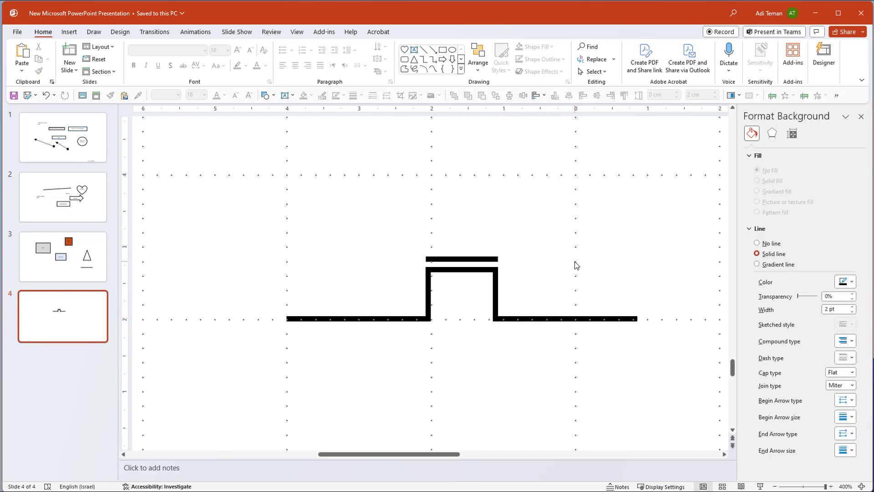
pyautogui.click(549, 317)
pyautogui.moveTo(637, 319); pyautogui.dragTo(559, 320)
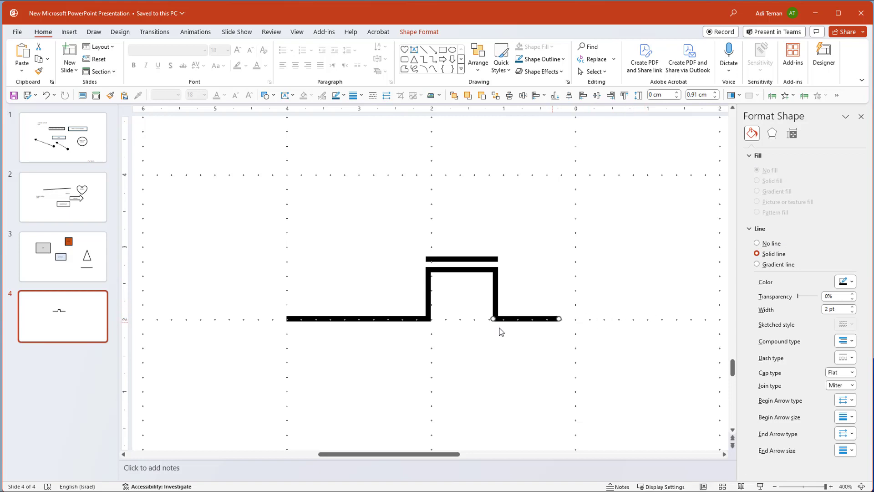
pyautogui.click(307, 319)
pyautogui.moveTo(286, 319); pyautogui.dragTo(373, 319)
pyautogui.click(442, 345)
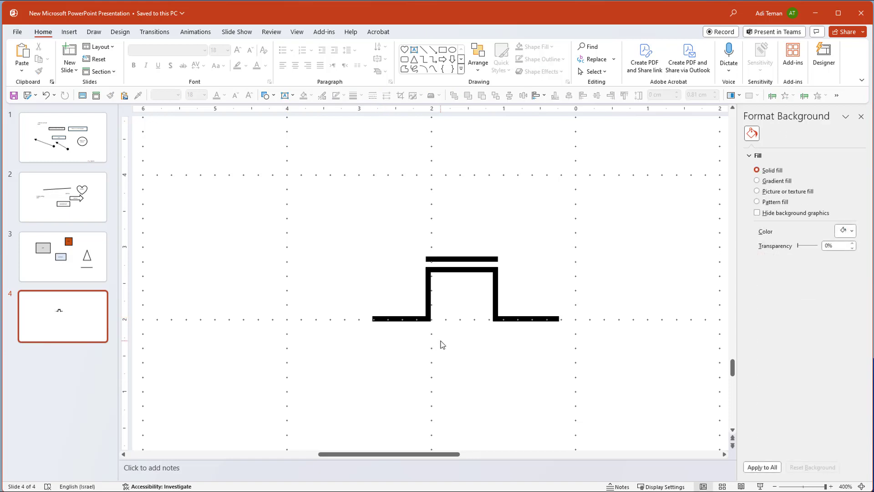
# Step: Set both horizontal wires to a width of 1 cm and shift the left wire slightly left
pyautogui.click(555, 318)
pyautogui.click(792, 134)
pyautogui.click(852, 178)
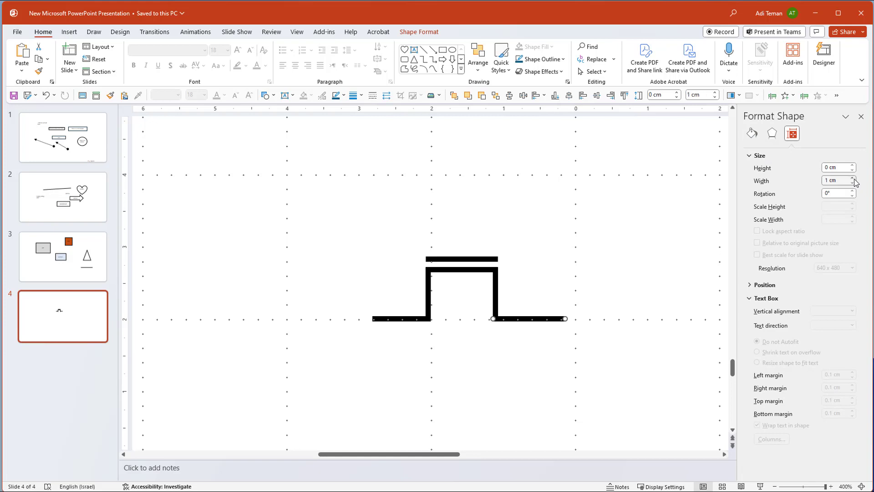
pyautogui.click(407, 319)
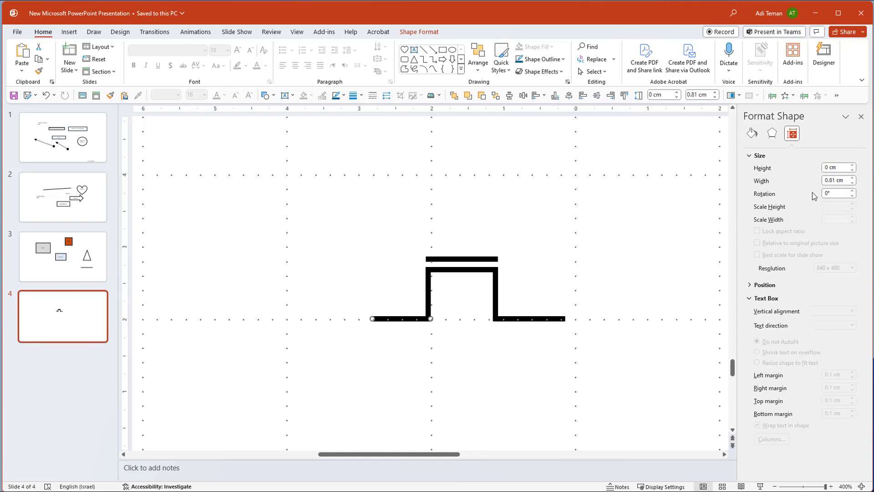
pyautogui.click(853, 178)
pyautogui.click(852, 178)
pyautogui.moveTo(403, 319); pyautogui.dragTo(399, 319)
pyautogui.click(433, 345)
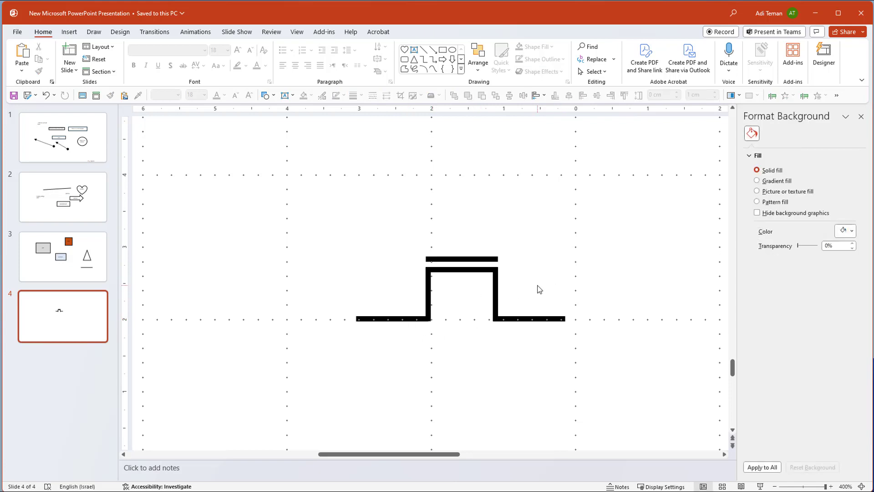
# Step: Duplicate the left vertical leg and stand the copy above the gate bar as the gate lead
pyautogui.click(429, 298)
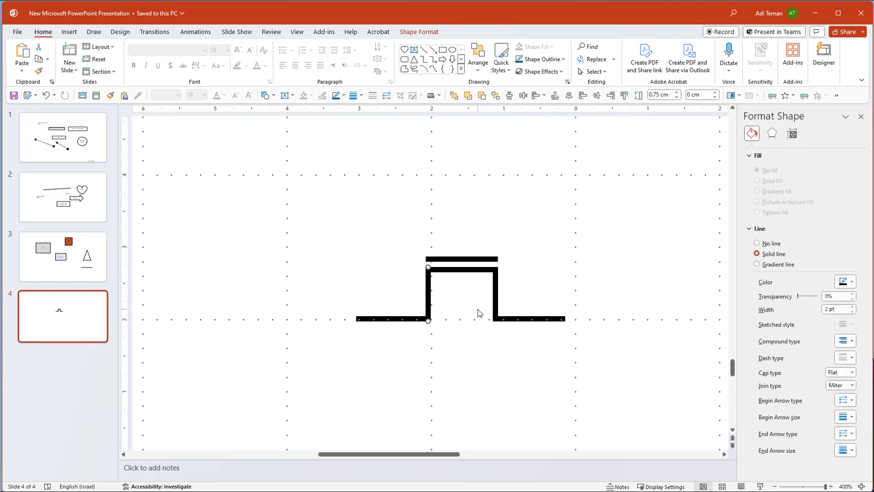
pyautogui.hotkey('ctrl', 'd')
pyautogui.moveTo(457, 324); pyautogui.dragTo(462, 227)
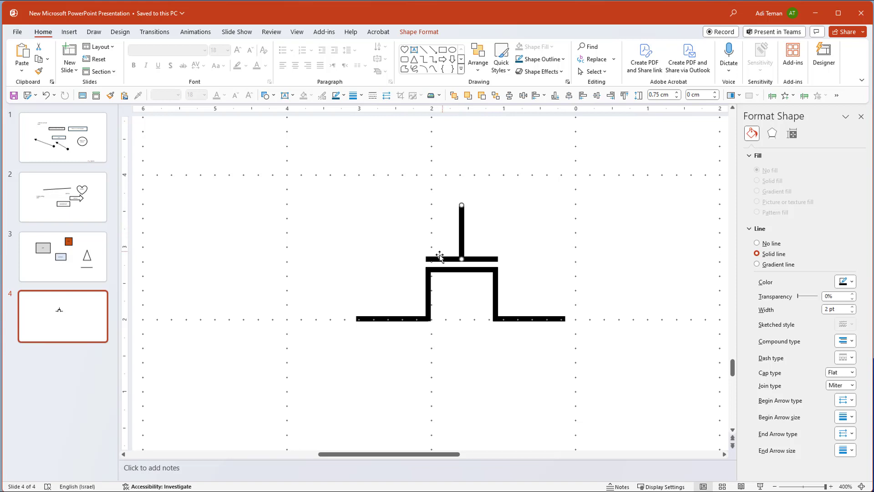
# Step: Select the top gate bar and the vertical lead and apply Align Center
pyautogui.click(442, 259)
pyautogui.keyDown('shift'); pyautogui.click(461, 240); pyautogui.keyUp('shift')
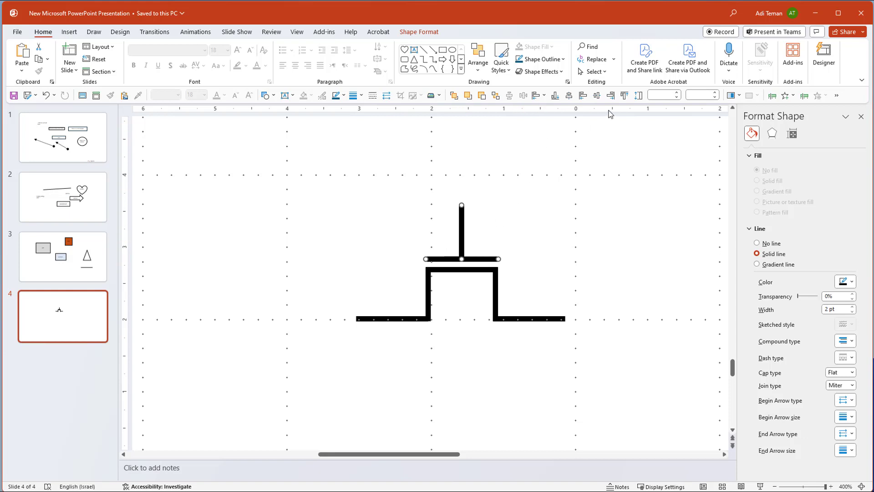
pyautogui.click(569, 95)
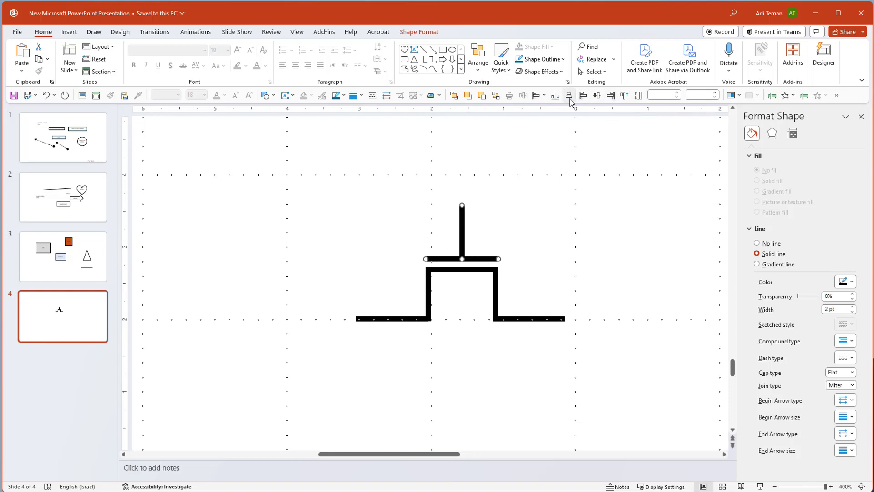
pyautogui.click(473, 231)
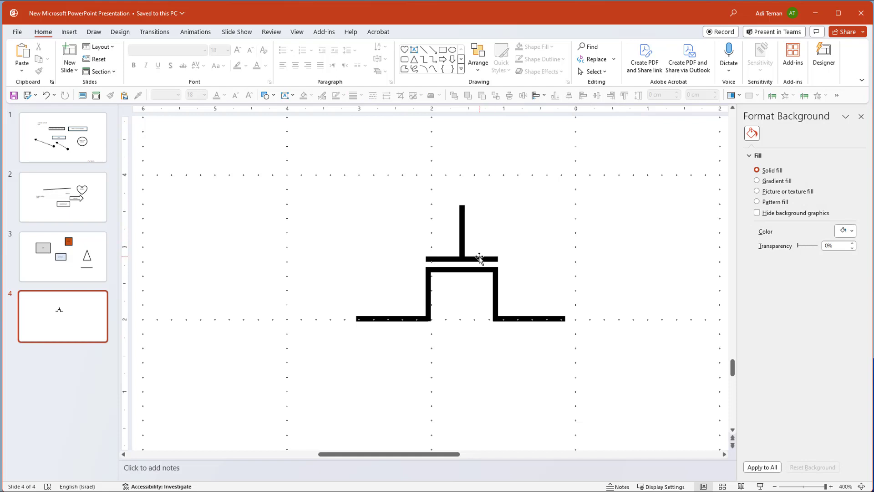
pyautogui.click(479, 258)
pyautogui.keyDown('shift'); pyautogui.click(460, 237); pyautogui.keyUp('shift')
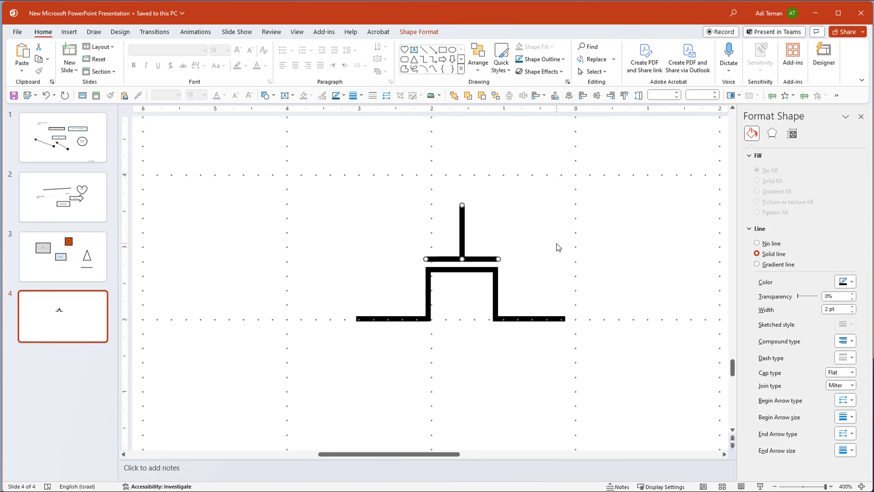
pyautogui.scroll(-5, 558, 247)
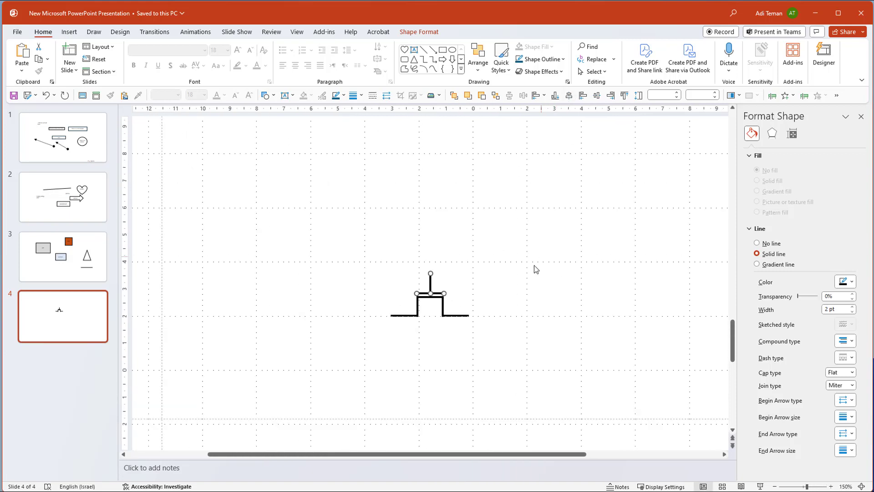
# Step: Marquee-select the five transistor lines, group them with Ctrl+G, and bring up Save As
pyautogui.click(531, 267)
pyautogui.moveTo(333, 236); pyautogui.dragTo(636, 394)
pyautogui.hotkey('ctrl', 'g')
pyautogui.click(562, 365)
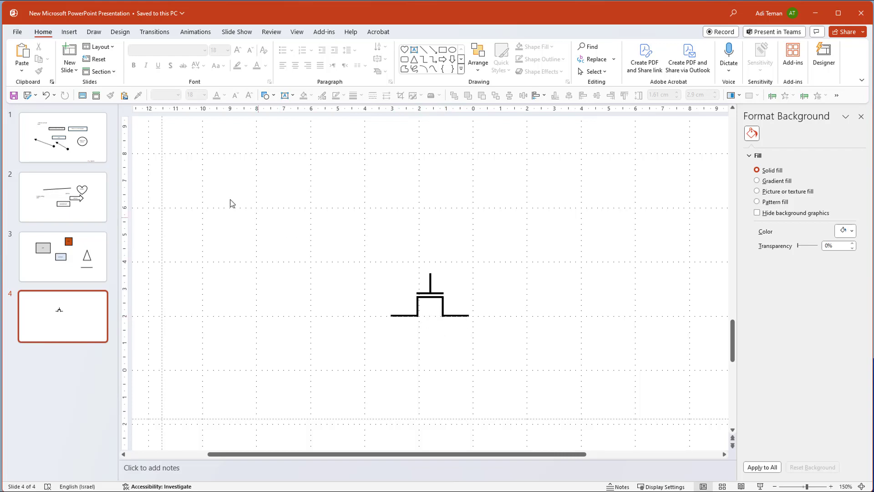
pyautogui.click(28, 95)
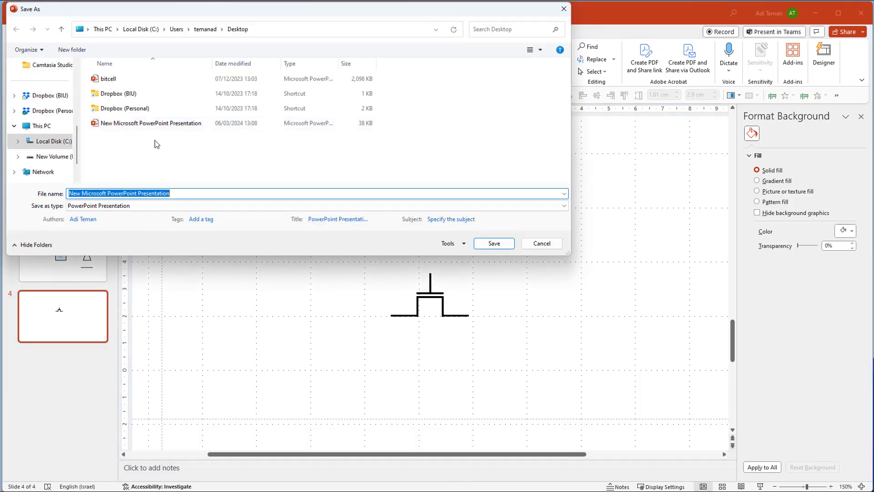
# Step: Choose PDF as the file type and limit the export options to the current slide
pyautogui.click(146, 205)
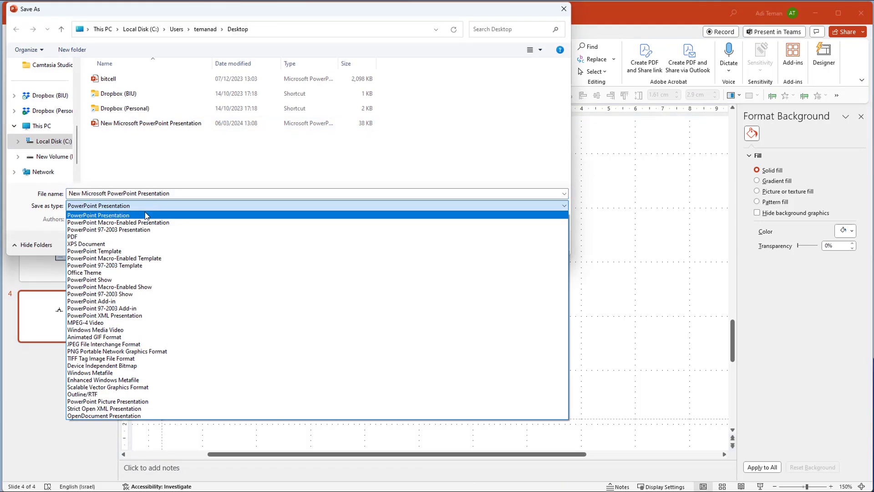
pyautogui.click(150, 236)
pyautogui.click(133, 236)
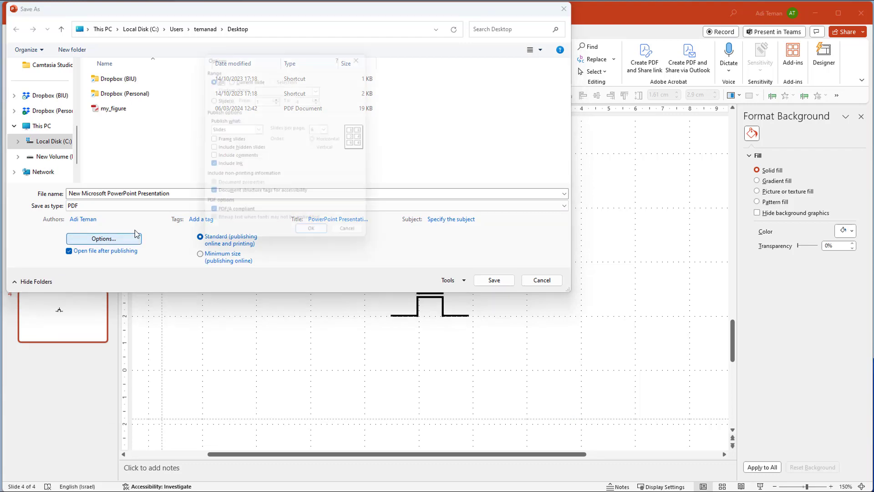
pyautogui.click(229, 76)
pyautogui.click(318, 240)
# Step: Name the file 'tr' and save the PDF
pyautogui.click(176, 195)
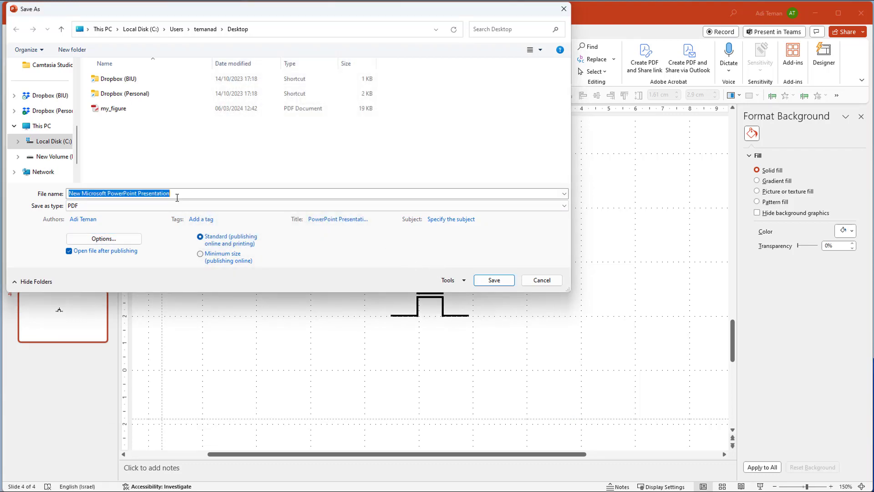
pyautogui.write('transisto')
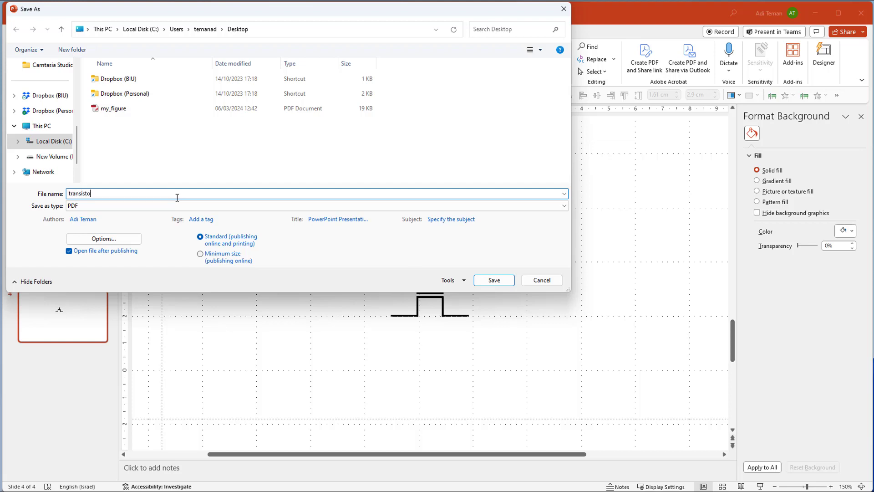
pyautogui.click(491, 281)
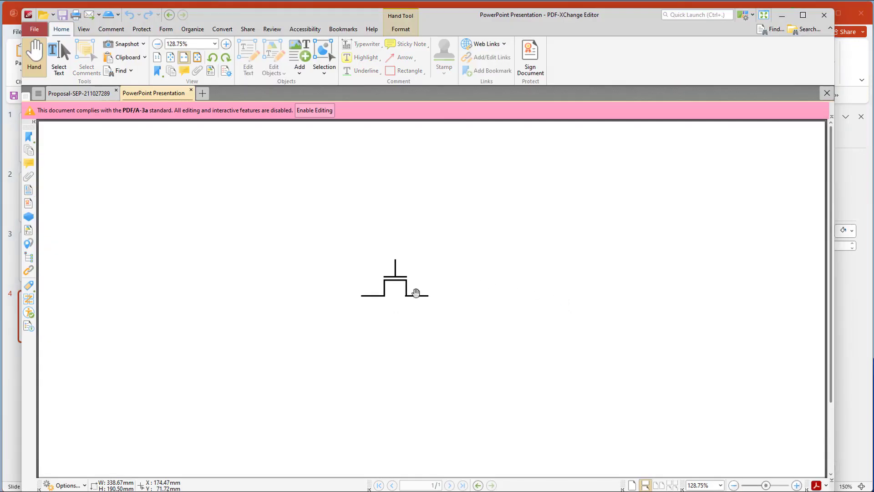
pyautogui.scroll(5, 408, 299)
pyautogui.scroll(4, 408, 299)
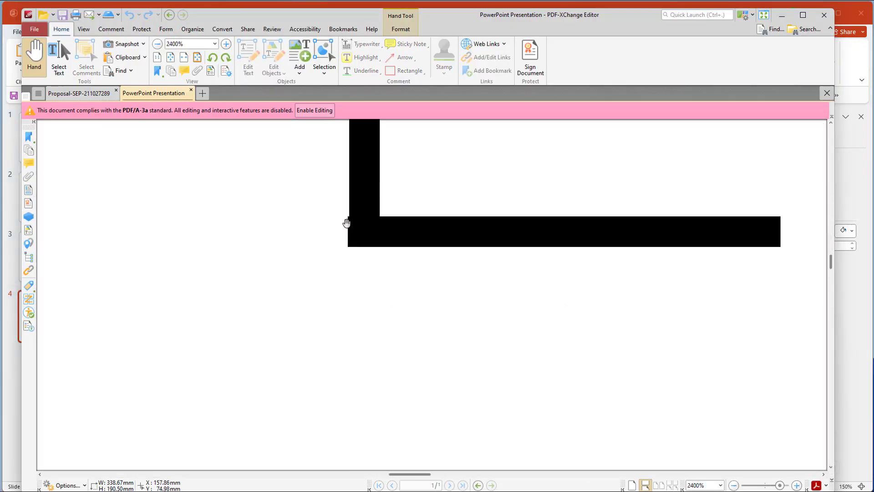
pyautogui.hscroll(-5, 351, 227)
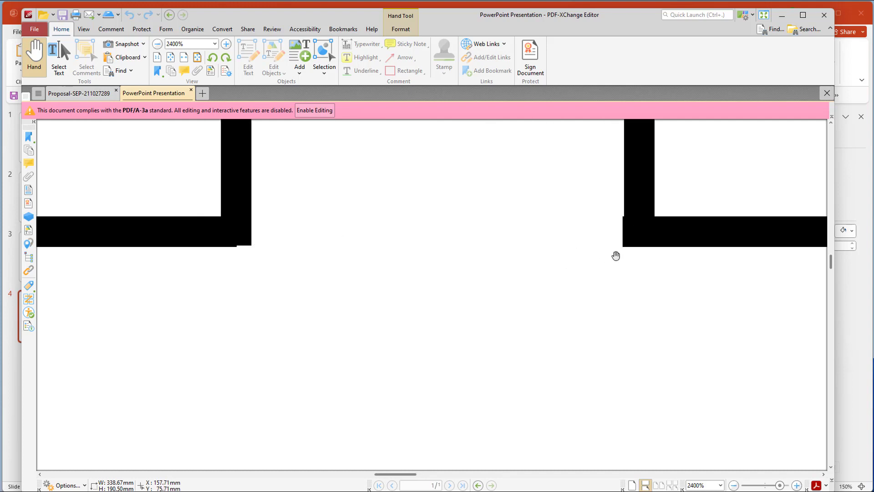
pyautogui.scroll(-5, 455, 248)
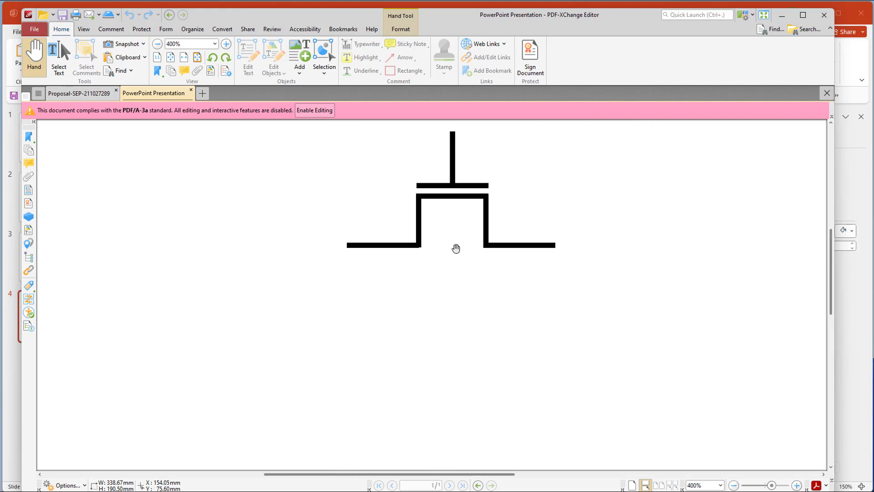
pyautogui.scroll(-3, 460, 253)
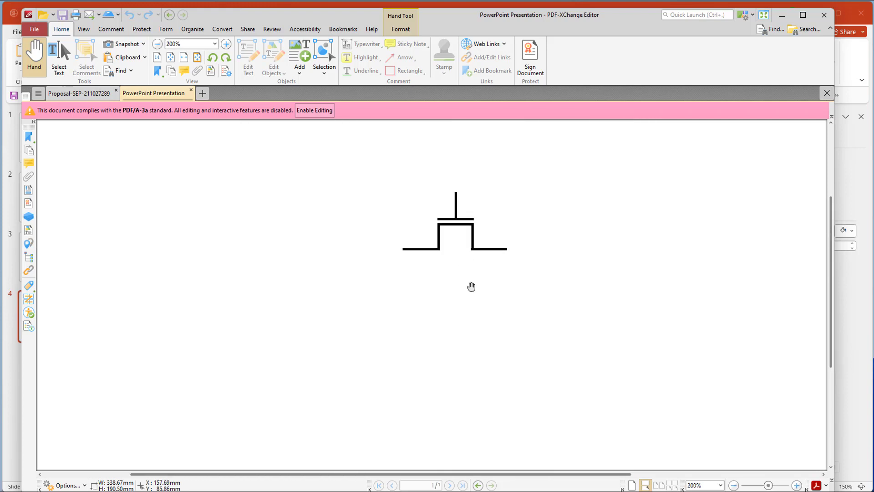
pyautogui.scroll(6, 471, 286)
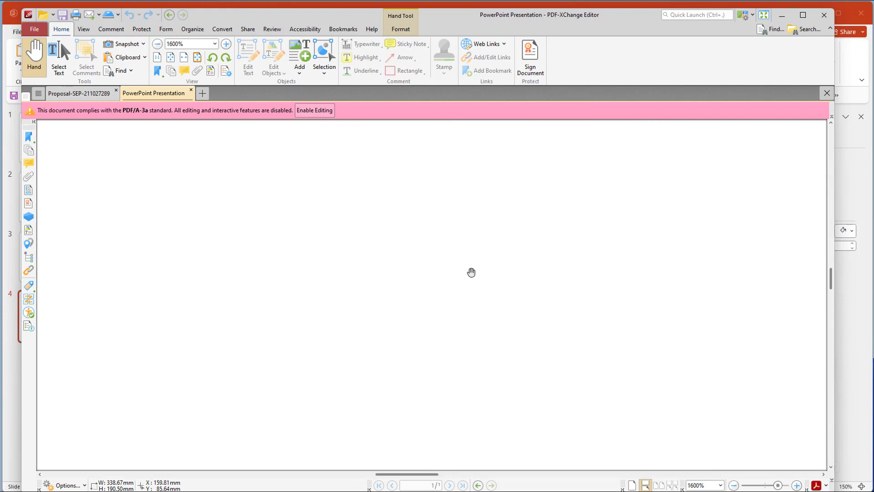
pyautogui.scroll(-1, 433, 253)
pyautogui.scroll(2, 433, 254)
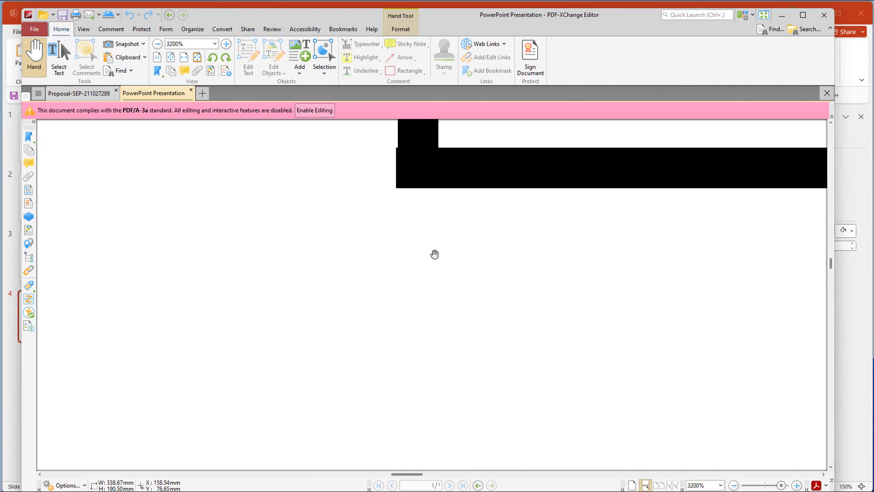
pyautogui.scroll(-3, 433, 253)
pyautogui.scroll(-2, 291, 204)
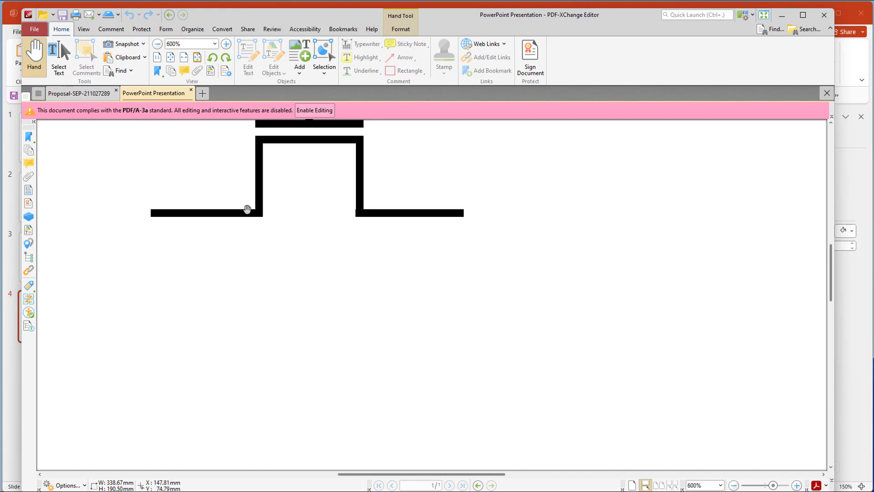
pyautogui.scroll(-1, 296, 240)
pyautogui.scroll(-1, 296, 240)
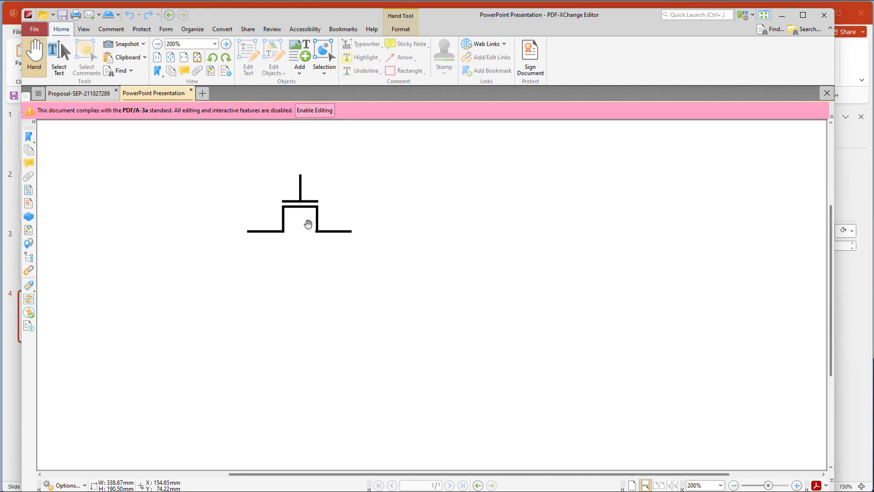
pyautogui.scroll(-2, 306, 223)
# Step: Add a 'transistor' text box at the slide's bottom right
pyautogui.hotkey('alt', 'Tab')
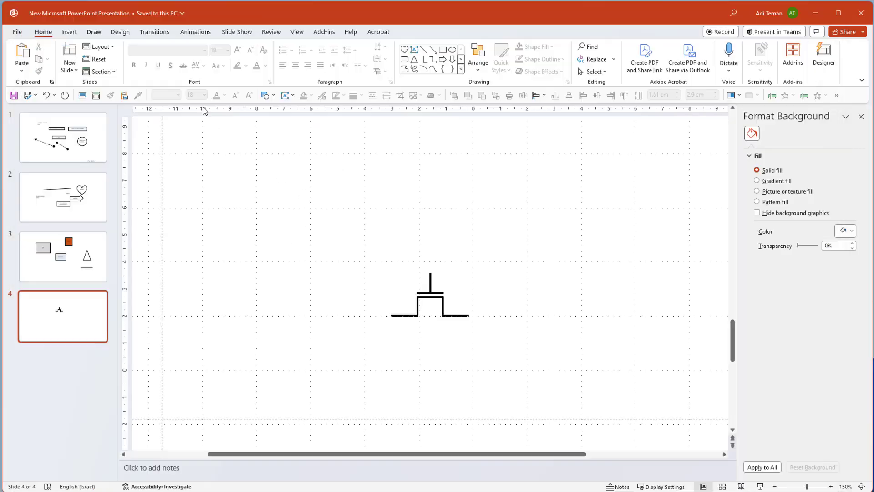
pyautogui.scroll(-5, 541, 324)
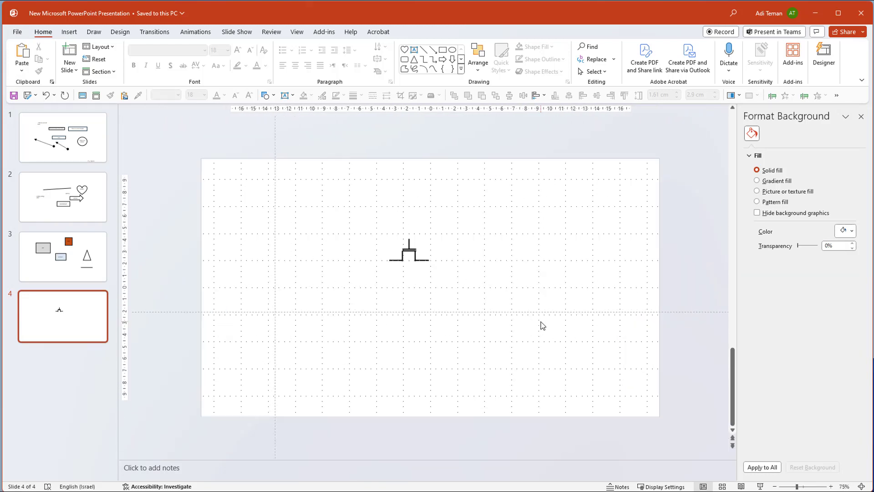
pyautogui.click(286, 96)
pyautogui.moveTo(558, 397); pyautogui.dragTo(652, 409)
pyautogui.write('ctr')
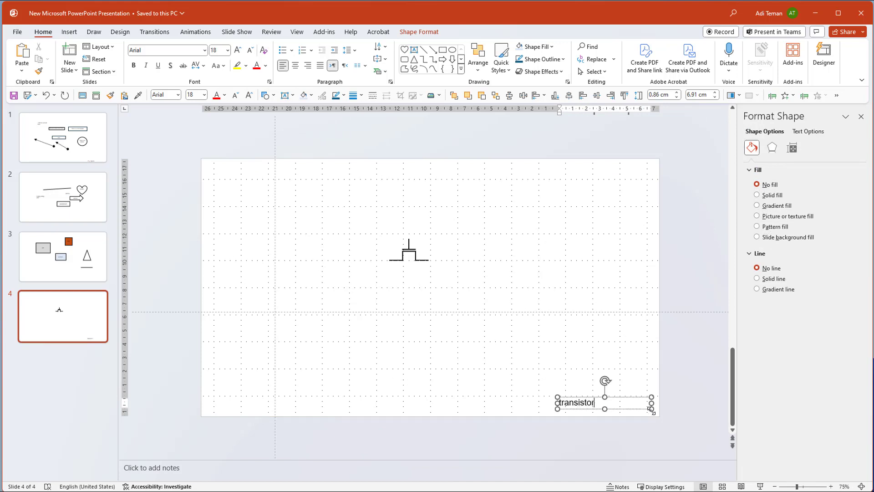
pyautogui.click(612, 353)
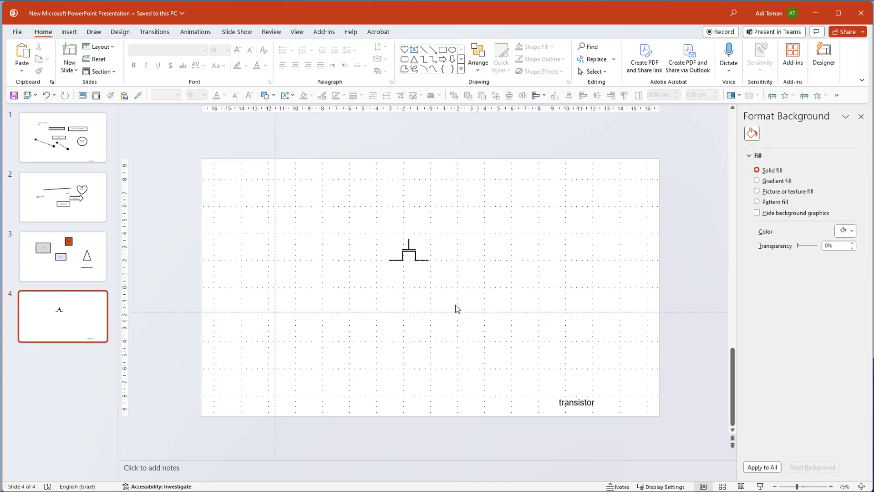
# Step: Ctrl-drag a copy of the transistor symbol to the right of the original
pyautogui.click(416, 260)
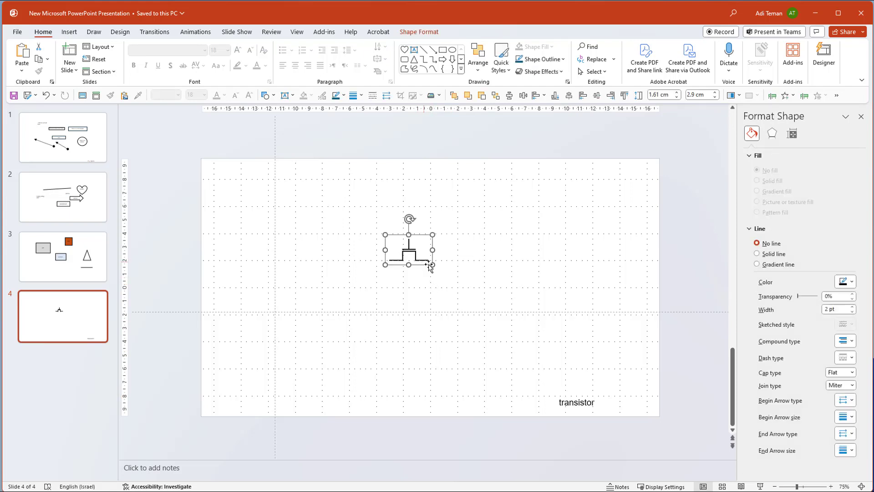
pyautogui.click(429, 263)
pyautogui.moveTo(429, 265); pyautogui.dragTo(508, 264)
pyautogui.scroll(10, 503, 254)
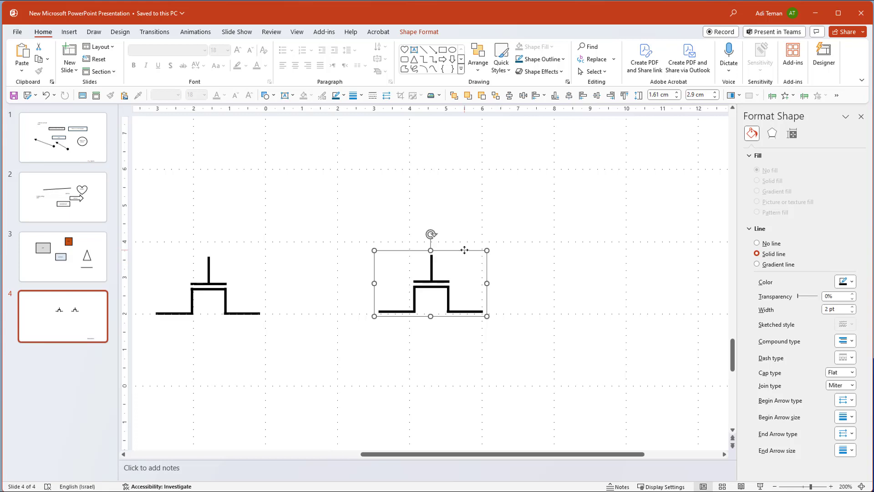
pyautogui.click(501, 254)
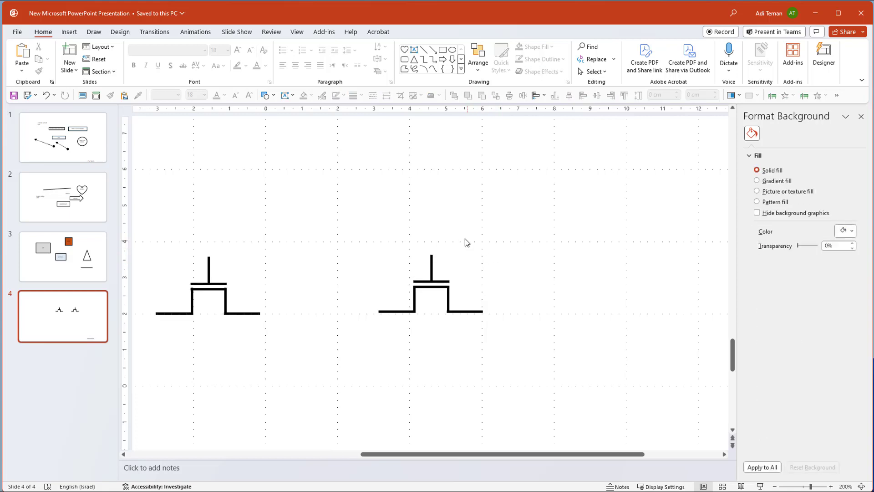
# Step: Draw a small oval and place it on the second transistor's gate stem
pyautogui.click(266, 96)
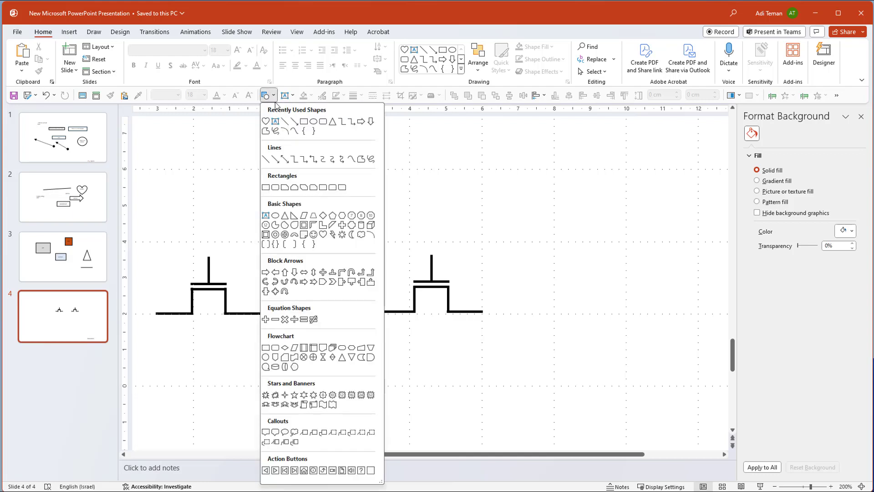
pyautogui.click(313, 122)
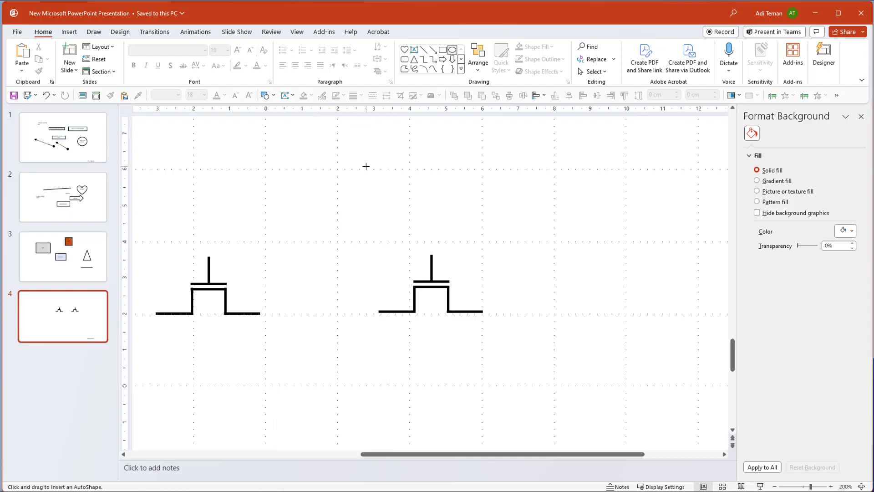
pyautogui.moveTo(366, 166)
pyautogui.mouseDown()
pyautogui.moveTo(384, 225)
pyautogui.moveTo(397, 195)
pyautogui.moveTo(381, 176)
pyautogui.moveTo(420, 226)
pyautogui.moveTo(372, 175)
pyautogui.mouseUp()
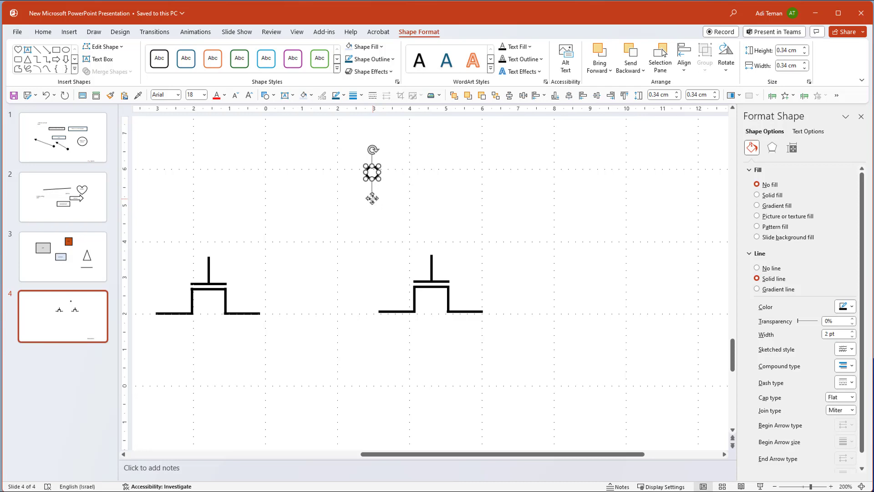
pyautogui.moveTo(372, 198); pyautogui.dragTo(429, 300)
pyautogui.click(453, 260)
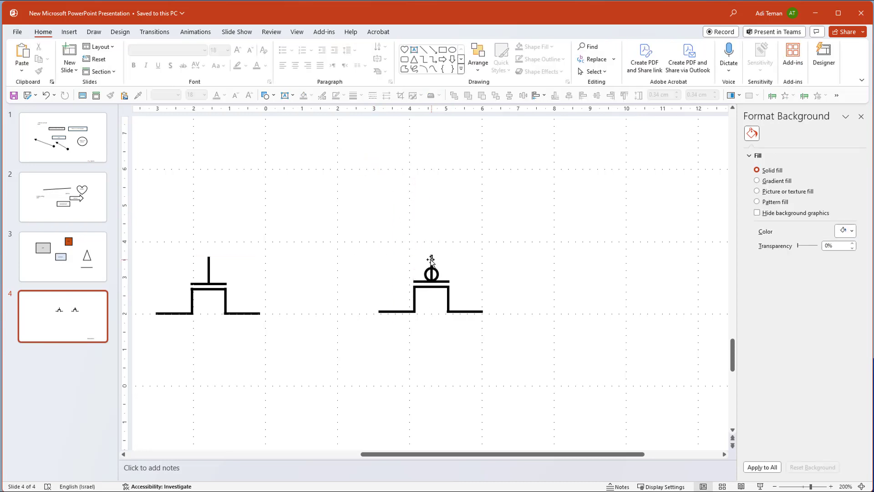
pyautogui.click(431, 259)
pyautogui.click(435, 268)
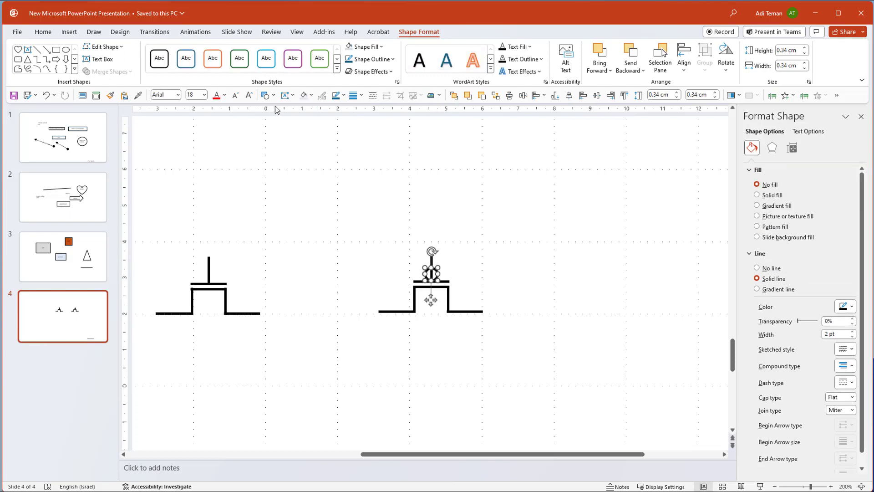
# Step: Give the small circle a solid fill
pyautogui.click(312, 95)
pyautogui.click(312, 139)
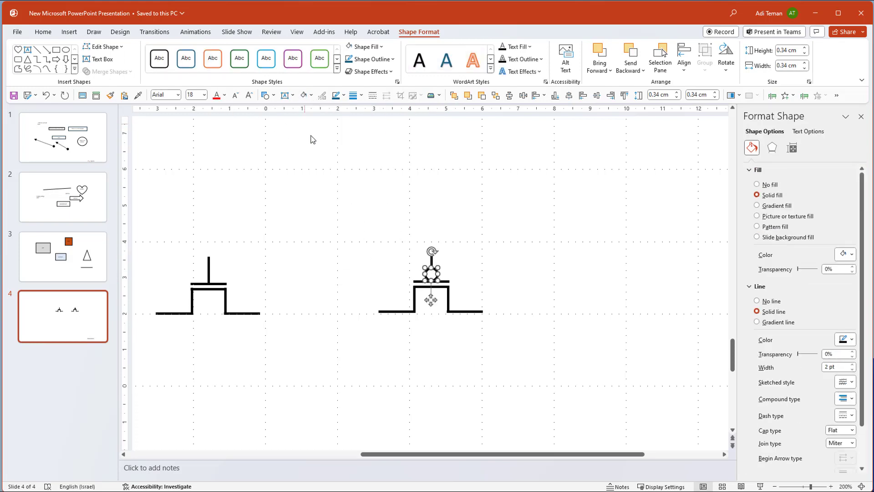
pyautogui.click(481, 230)
pyautogui.click(434, 272)
pyautogui.click(509, 247)
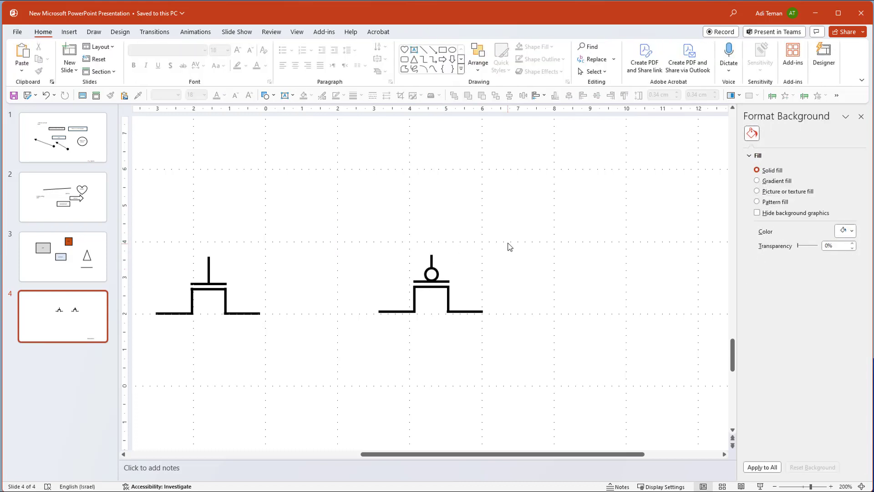
# Step: Shorten the gate stem line to a height of 0.7 cm
pyautogui.press('Tab')
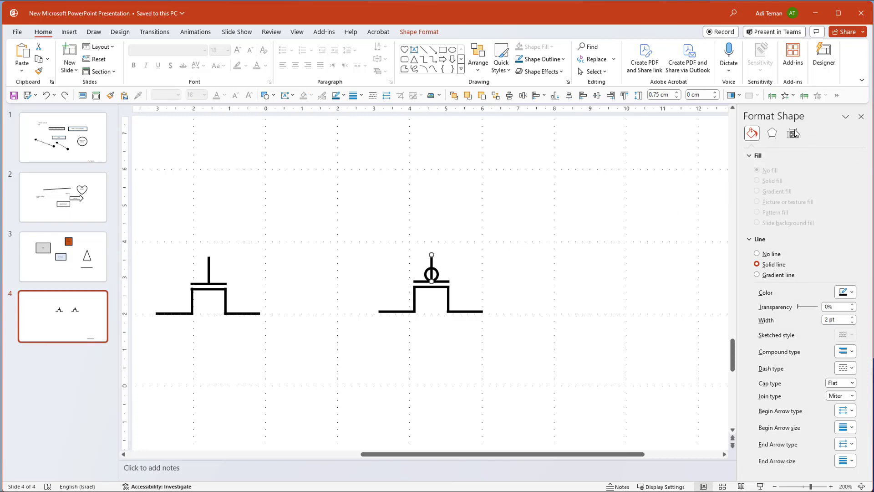
pyautogui.click(793, 132)
pyautogui.click(852, 170)
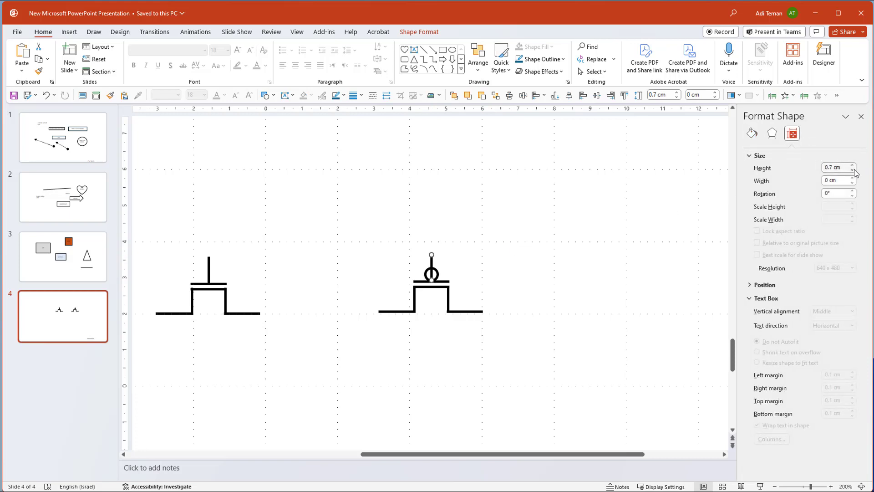
pyautogui.click(560, 220)
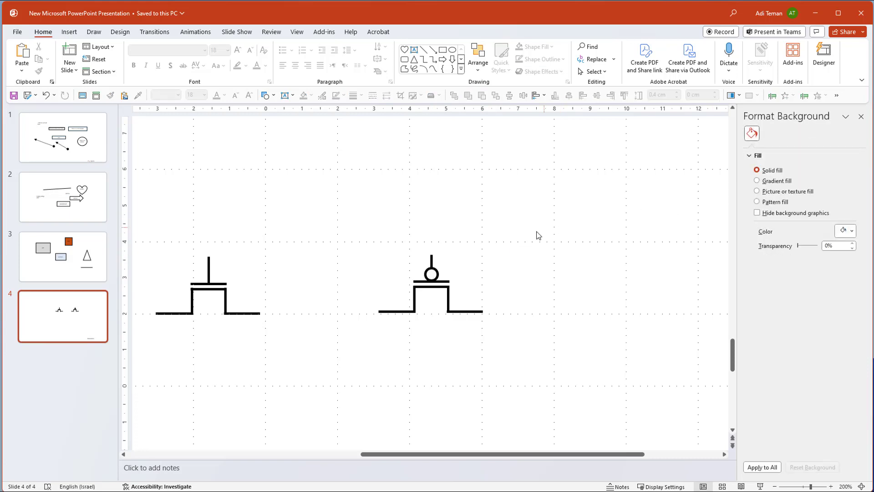
pyautogui.moveTo(540, 217); pyautogui.dragTo(348, 370)
# Step: Draw a triangle to the right of the transistors
pyautogui.click(403, 370)
pyautogui.click(414, 59)
pyautogui.moveTo(562, 211); pyautogui.dragTo(601, 269)
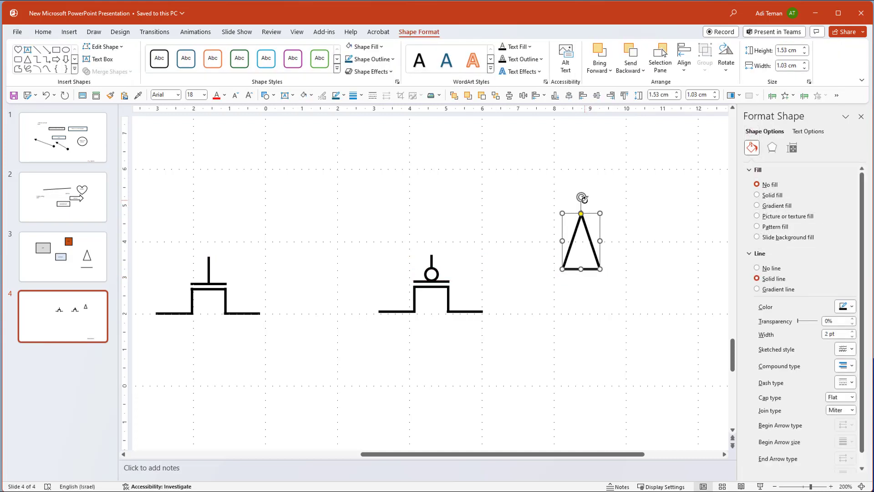
pyautogui.moveTo(582, 196)
pyautogui.mouseDown()
pyautogui.moveTo(610, 197)
pyautogui.moveTo(652, 246)
pyautogui.moveTo(566, 195)
pyautogui.moveTo(610, 209)
pyautogui.moveTo(581, 197)
pyautogui.mouseUp()
# Step: Rotate the triangle right 90° so it points right
pyautogui.click(43, 32)
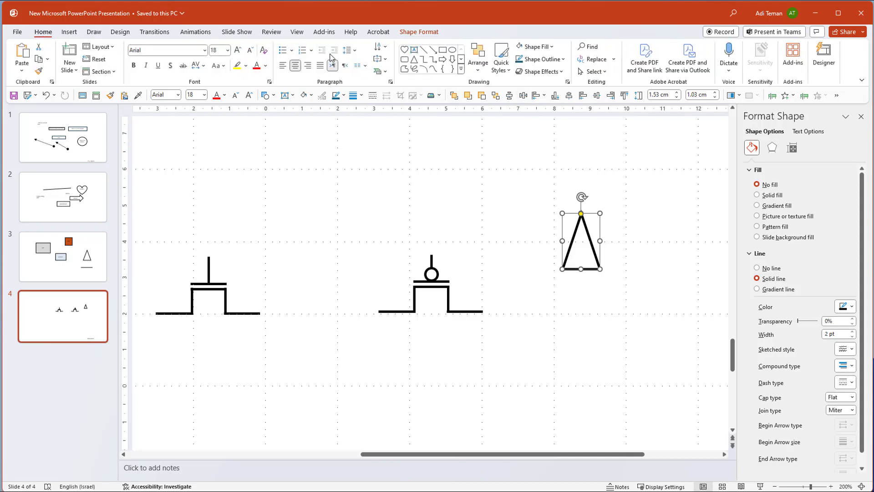
pyautogui.click(478, 63)
pyautogui.moveTo(505, 234)
pyautogui.click(577, 236)
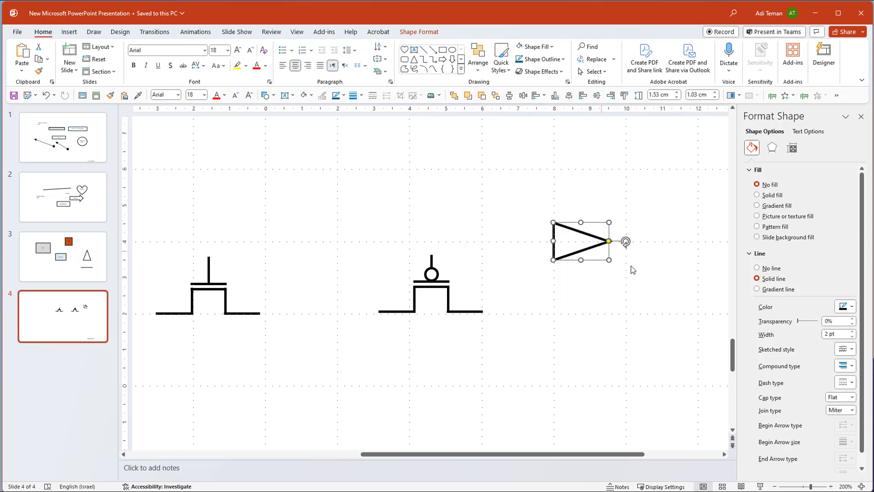
pyautogui.click(631, 269)
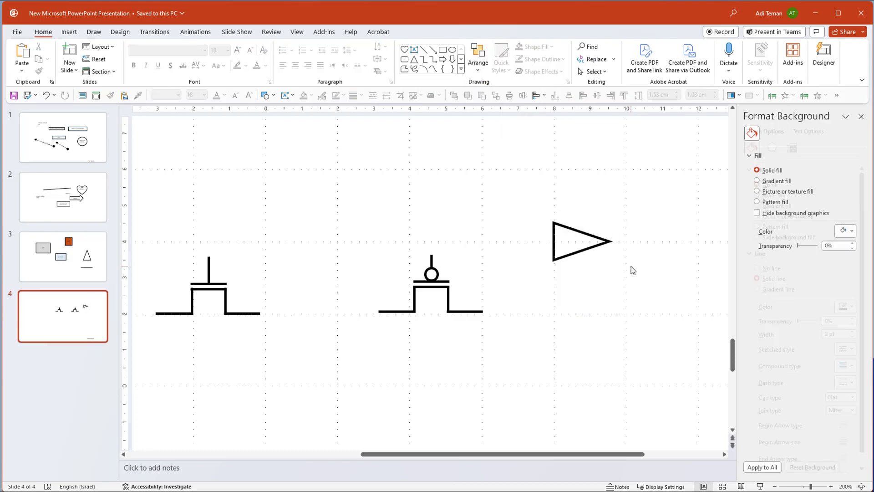
pyautogui.click(582, 253)
pyautogui.click(488, 278)
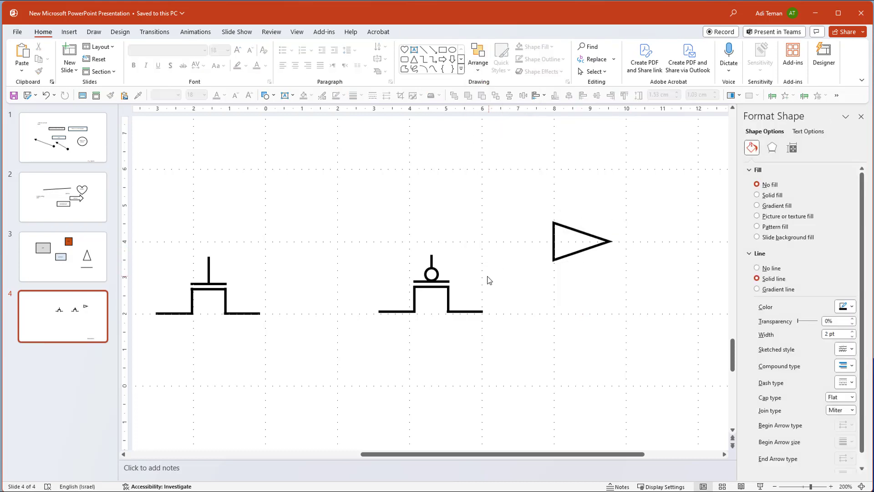
# Step: Copy the PMOS bubble and place the copy at the triangle's tip
pyautogui.click(437, 275)
pyautogui.click(437, 275)
pyautogui.hotkey('ctrl', 'c')
pyautogui.click(636, 296)
pyautogui.hotkey('ctrl', 'v')
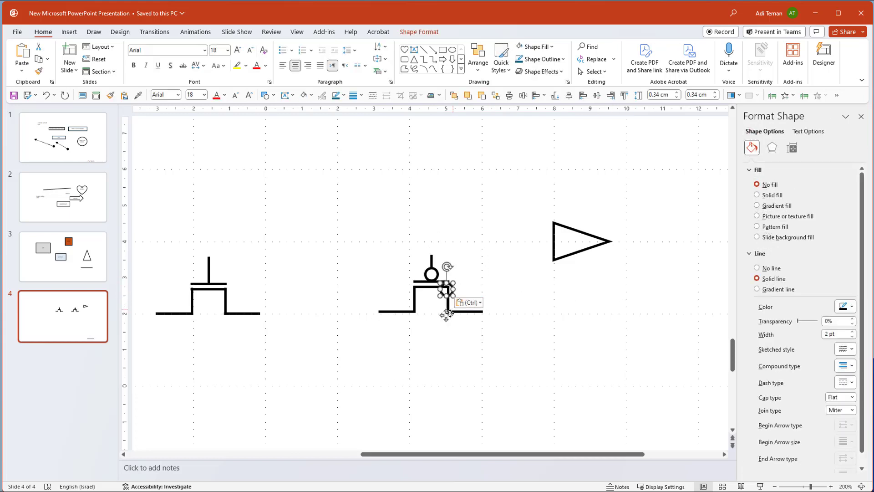
pyautogui.moveTo(495, 316); pyautogui.dragTo(618, 265)
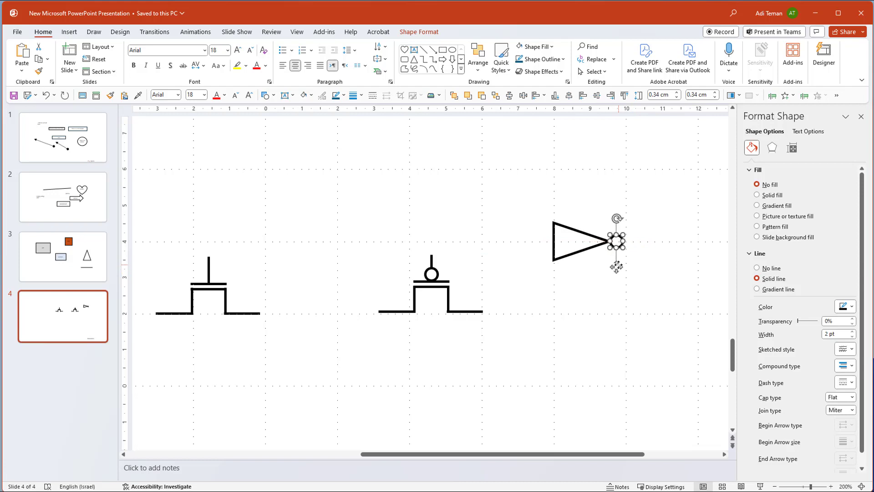
pyautogui.click(574, 294)
# Step: Add short input and output wires to the triangle and select all inverter parts
pyautogui.click(464, 312)
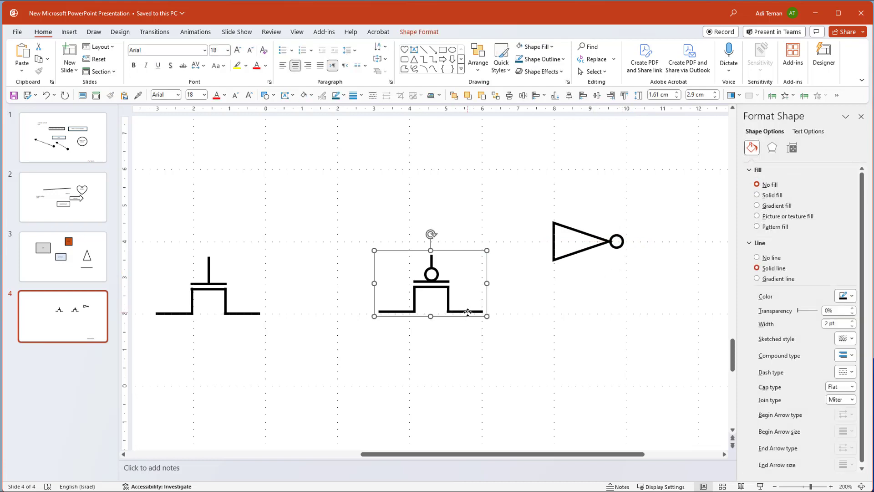
pyautogui.click(523, 337)
pyautogui.hotkey('ctrl', 'v')
pyautogui.moveTo(483, 326); pyautogui.dragTo(539, 241)
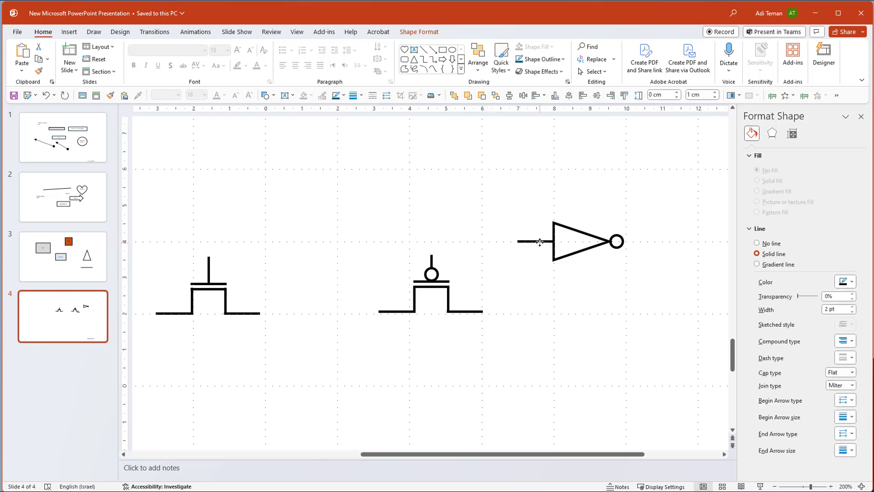
pyautogui.hotkey('ctrl', 'd')
pyautogui.moveTo(560, 256); pyautogui.dragTo(650, 242)
pyautogui.click(708, 208)
pyautogui.moveTo(712, 190); pyautogui.dragTo(483, 308)
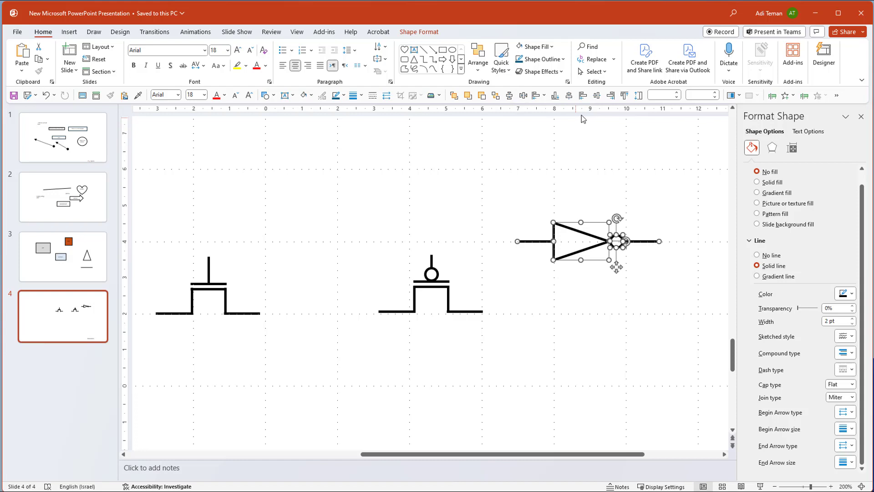
pyautogui.click(635, 188)
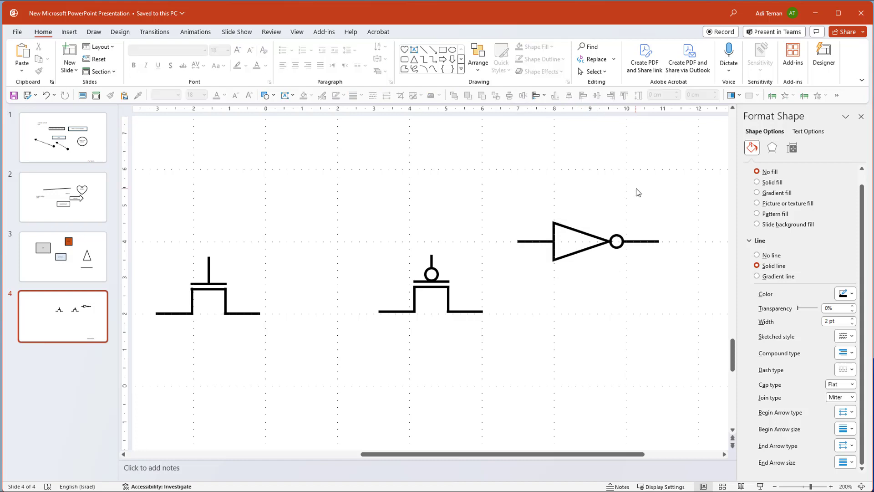
pyautogui.moveTo(682, 201); pyautogui.dragTo(485, 285)
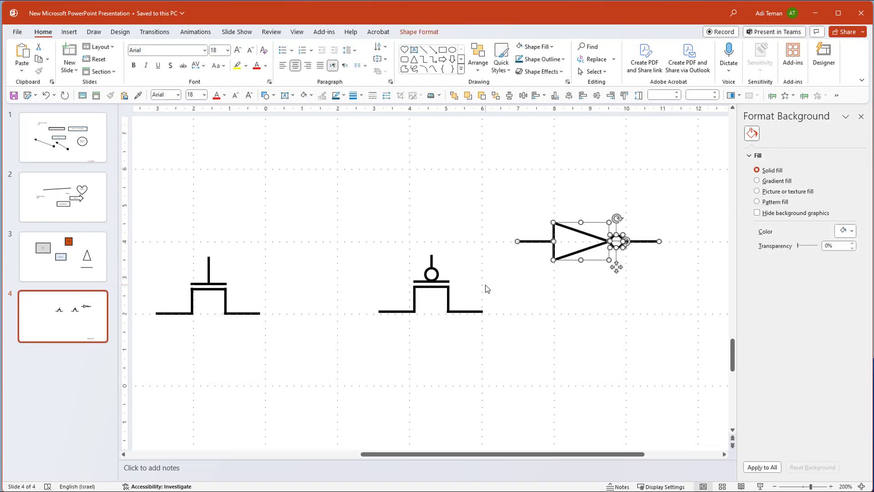
# Step: Add an 'inv1' text label above the inverter and group it with the inverter
pyautogui.click(563, 330)
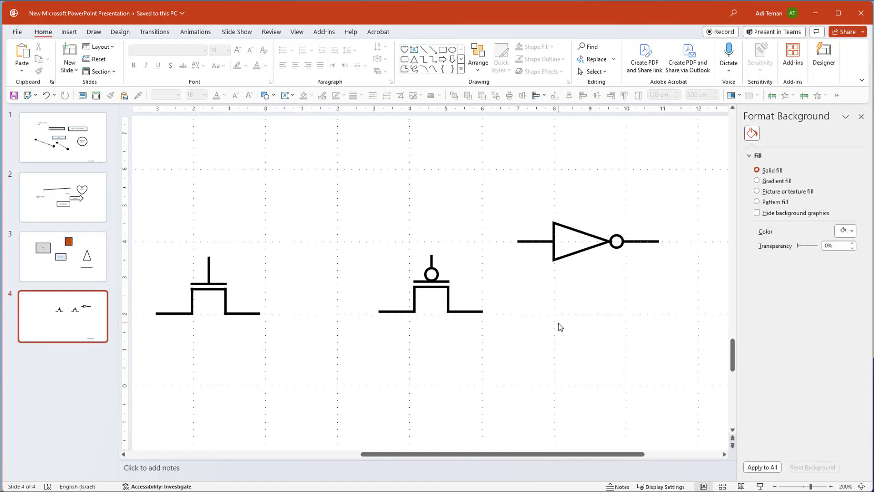
pyautogui.scroll(-5, 560, 327)
pyautogui.scroll(3, 560, 327)
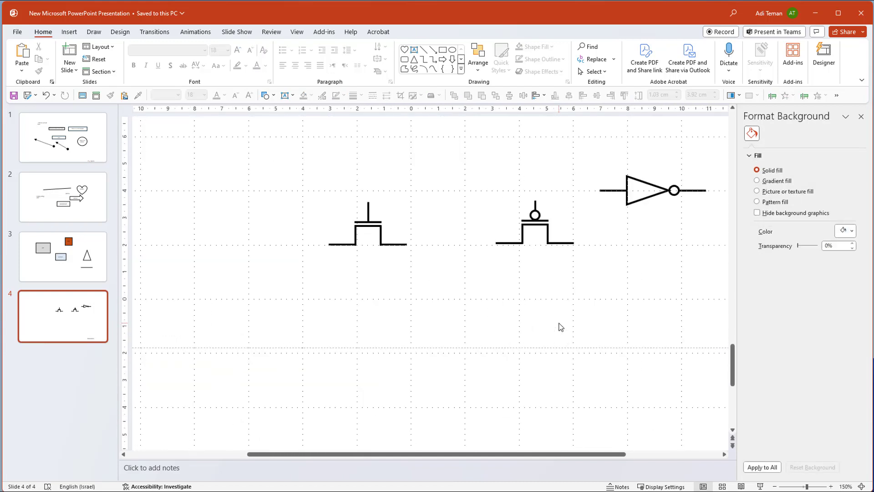
pyautogui.scroll(1, 561, 310)
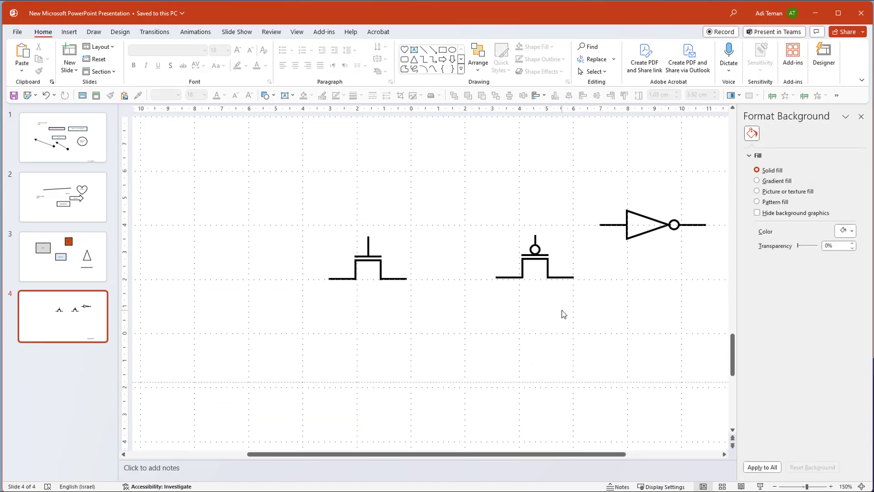
pyautogui.click(289, 97)
pyautogui.moveTo(648, 202); pyautogui.dragTo(691, 213)
pyautogui.write('inv1')
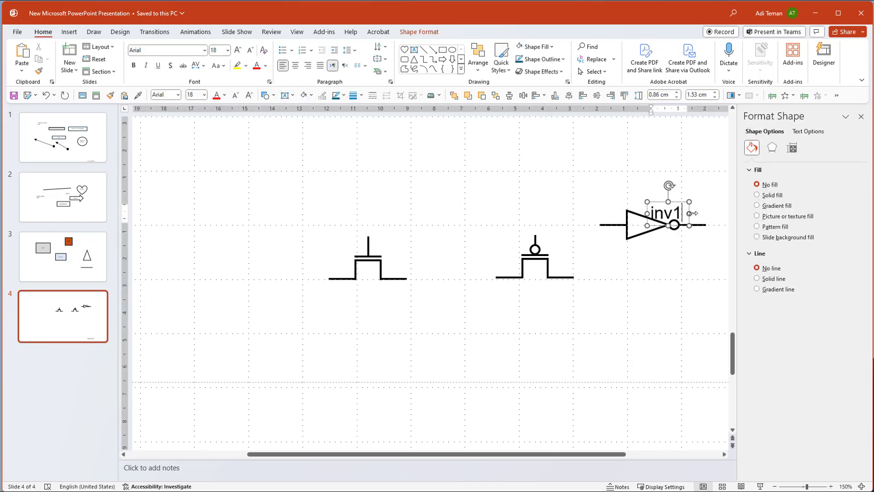
pyautogui.moveTo(682, 202)
pyautogui.mouseDown()
pyautogui.moveTo(701, 195)
pyautogui.moveTo(684, 197)
pyautogui.mouseUp()
pyautogui.click(673, 264)
pyautogui.moveTo(574, 182); pyautogui.dragTo(733, 245)
pyautogui.hotkey('ctrl', 'g')
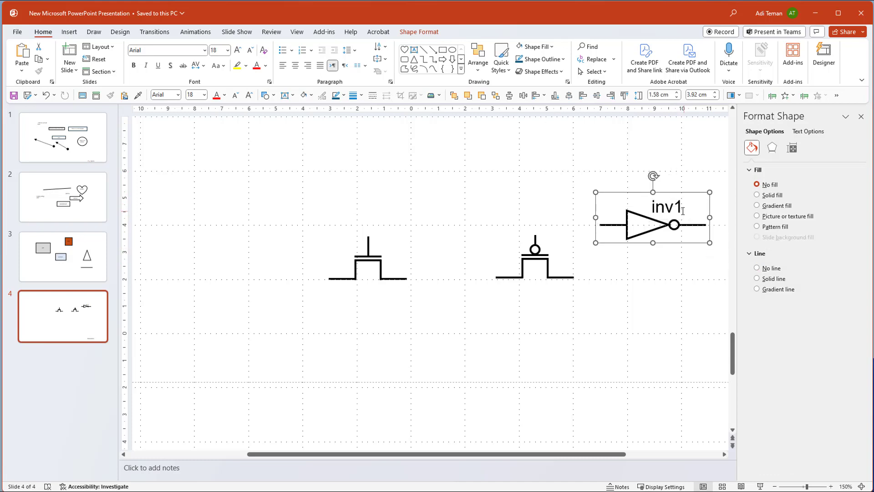
pyautogui.click(457, 146)
# Step: Add a 14 pt centered 'M1' label positioned inside the PMOS symbol
pyautogui.click(285, 95)
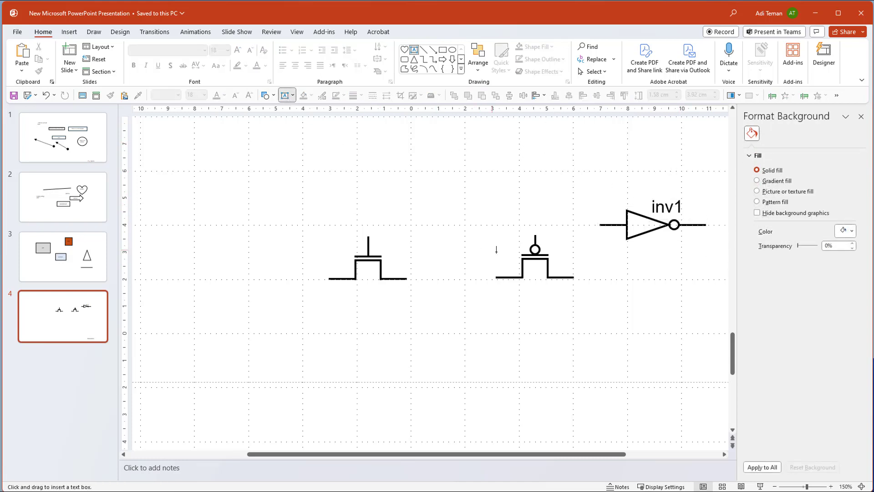
pyautogui.moveTo(526, 285); pyautogui.dragTo(545, 283)
pyautogui.write('M1')
pyautogui.hotkey('ctrl', 'shift', ',')
pyautogui.hotkey('ctrl', 'shift', ',')
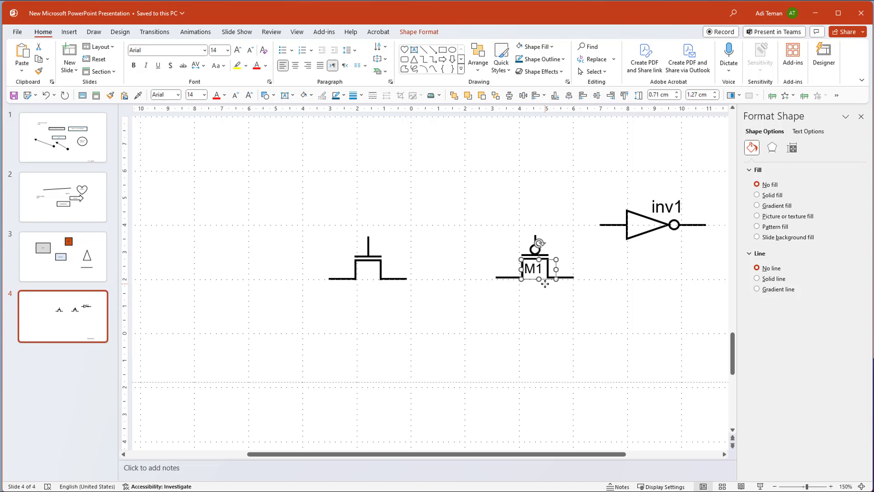
pyautogui.hotkey('ctrl', 'e')
pyautogui.moveTo(556, 269); pyautogui.dragTo(548, 269)
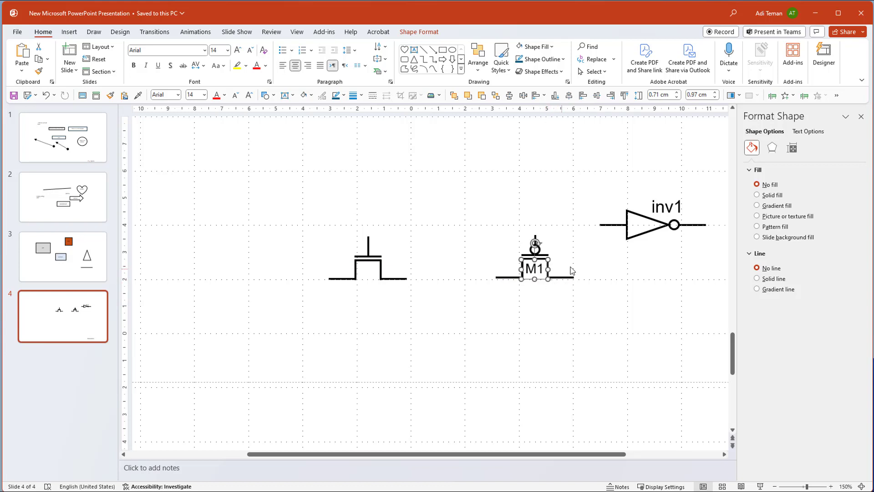
pyautogui.click(573, 271)
pyautogui.click(540, 272)
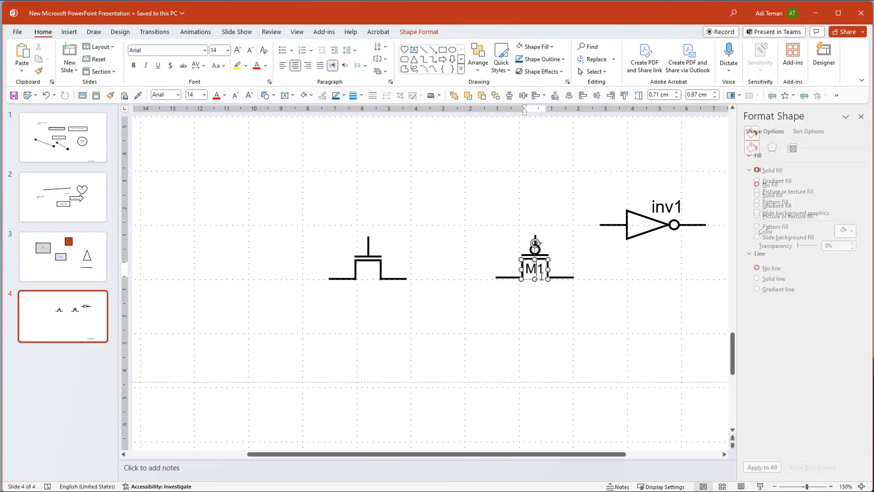
pyautogui.moveTo(541, 276); pyautogui.dragTo(542, 278)
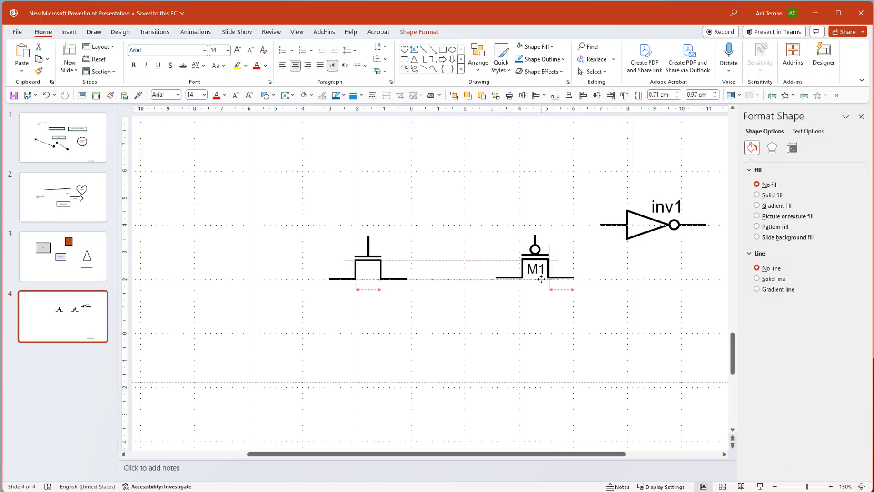
pyautogui.click(566, 264)
pyautogui.click(540, 268)
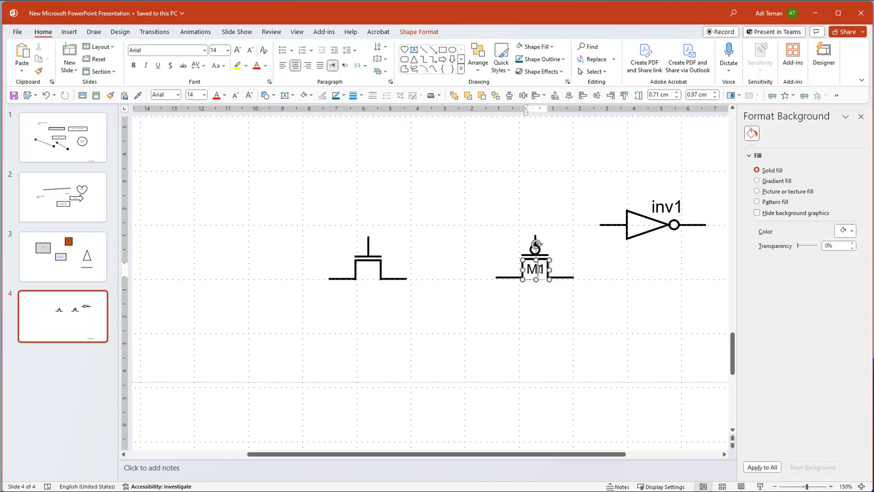
pyautogui.moveTo(470, 215); pyautogui.dragTo(607, 312)
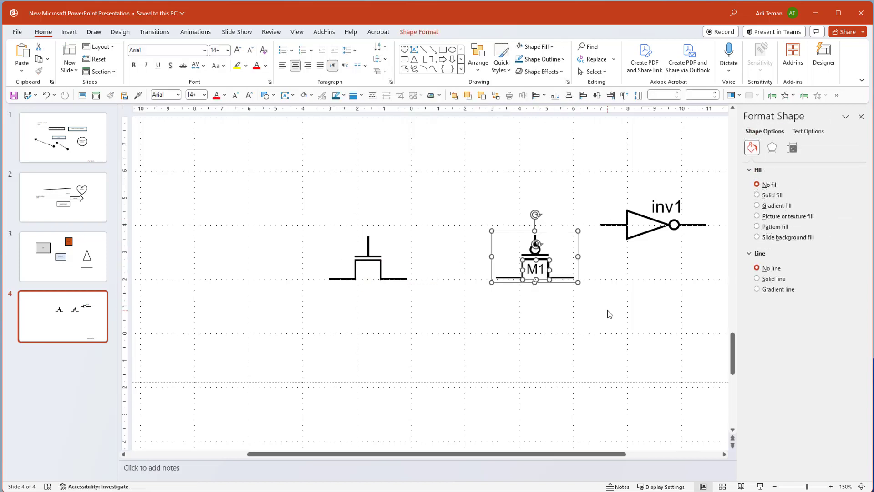
# Step: Move the inverter group left beside the NMOS and lengthen its output wire to reach it
pyautogui.click(564, 312)
pyautogui.click(651, 232)
pyautogui.moveTo(651, 233); pyautogui.dragTo(269, 278)
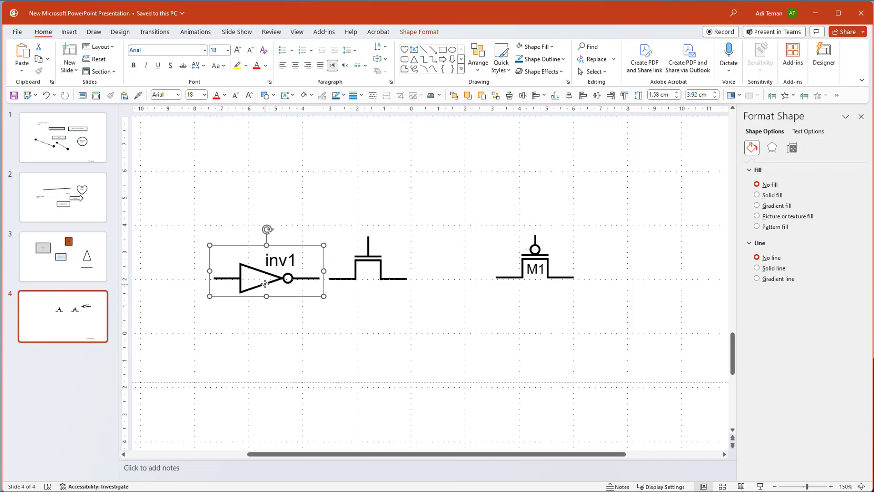
pyautogui.click(312, 279)
pyautogui.moveTo(321, 278); pyautogui.dragTo(340, 278)
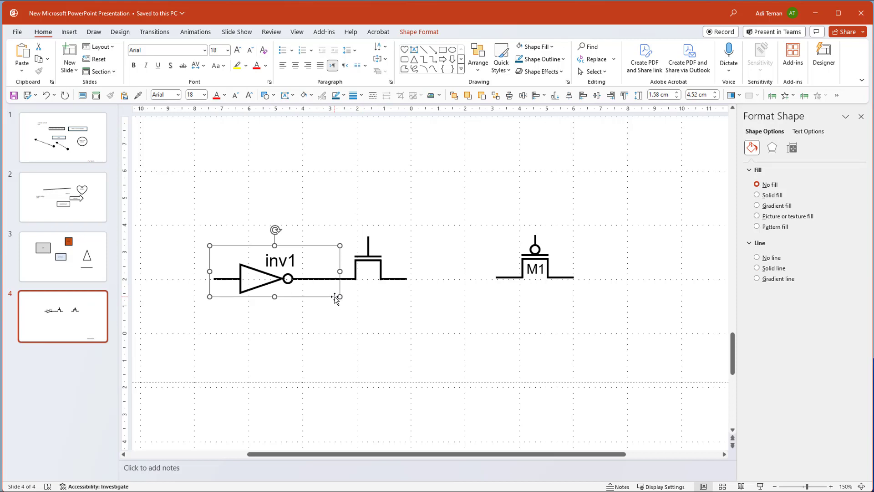
pyautogui.scroll(5, 340, 291)
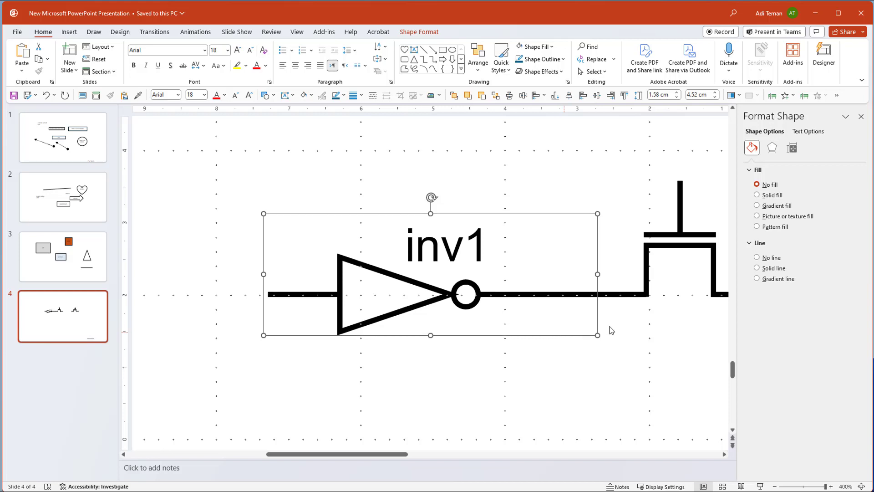
# Step: Nudge the bubble inside the inverter slightly to the right
pyautogui.click(635, 342)
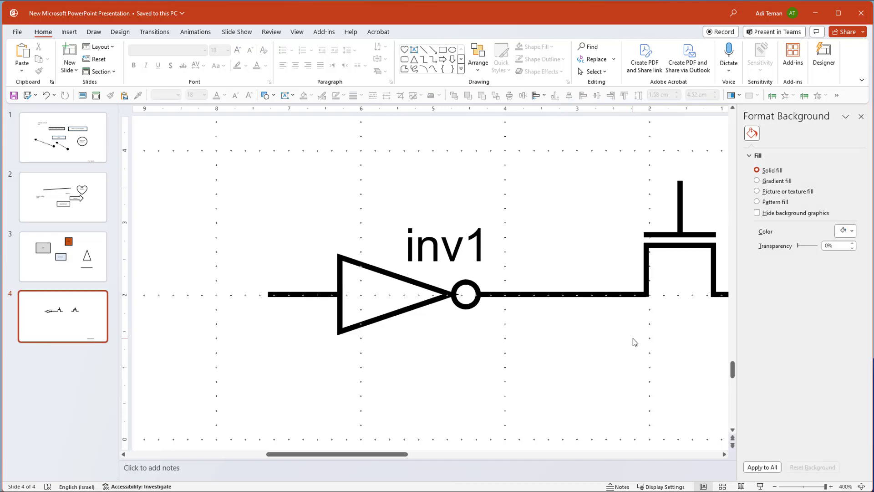
pyautogui.click(466, 305)
pyautogui.click(466, 305)
pyautogui.moveTo(466, 305); pyautogui.dragTo(468, 306)
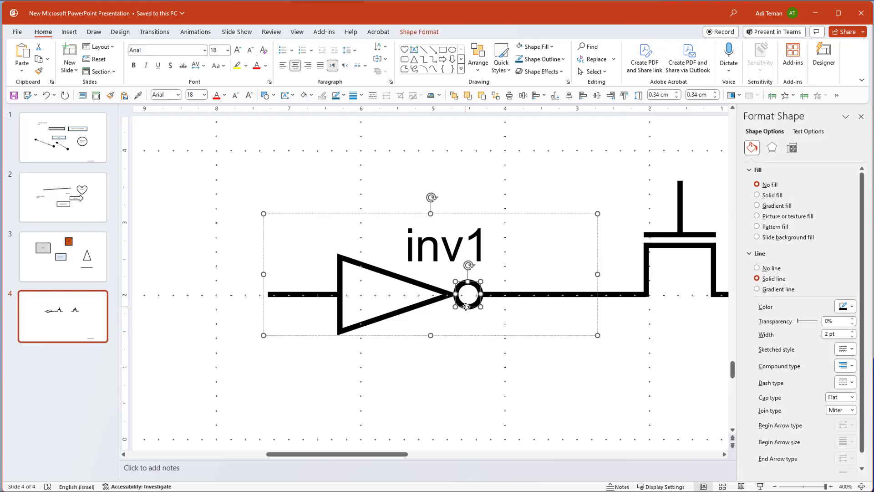
pyautogui.click(592, 372)
pyautogui.keyDown('ctrl'); pyautogui.scroll(-10, 598, 357); pyautogui.keyUp('ctrl')
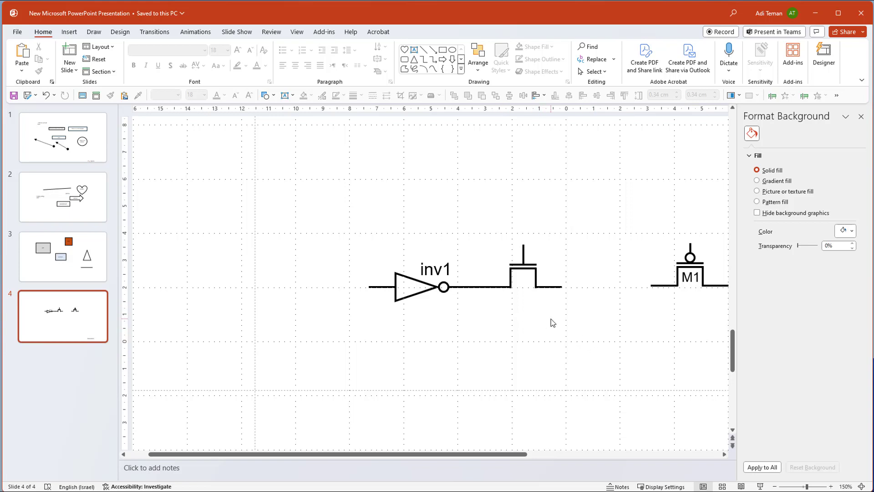
# Step: Move the M1 PMOS above inv1 and draw a vertical wire from M1 down toward the inverter output
pyautogui.moveTo(713, 286); pyautogui.dragTo(465, 227)
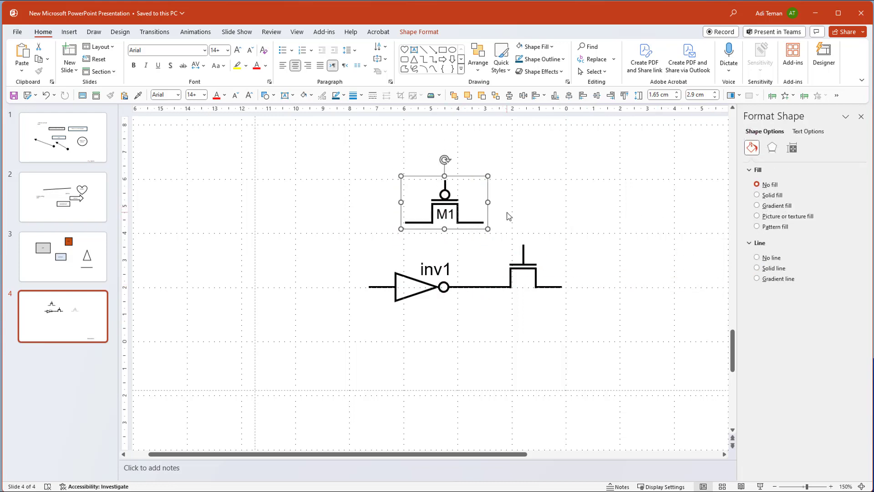
pyautogui.click(424, 50)
pyautogui.moveTo(483, 222); pyautogui.dragTo(483, 288)
pyautogui.click(548, 313)
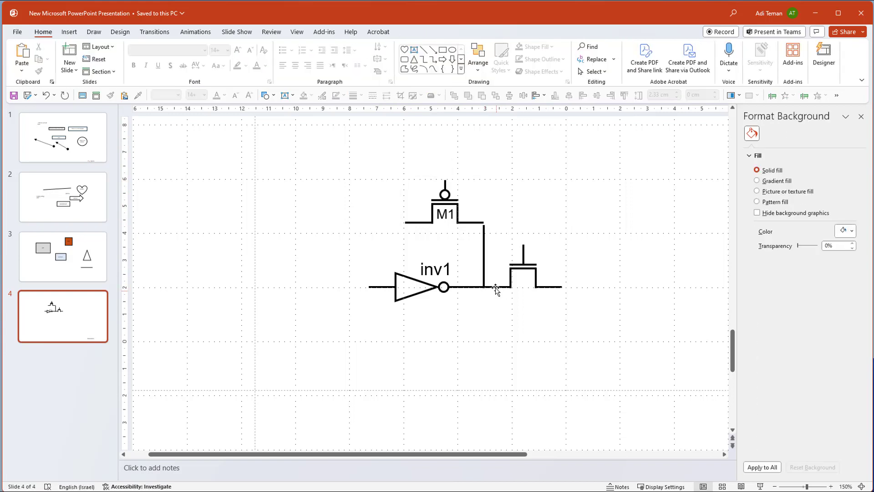
pyautogui.click(484, 243)
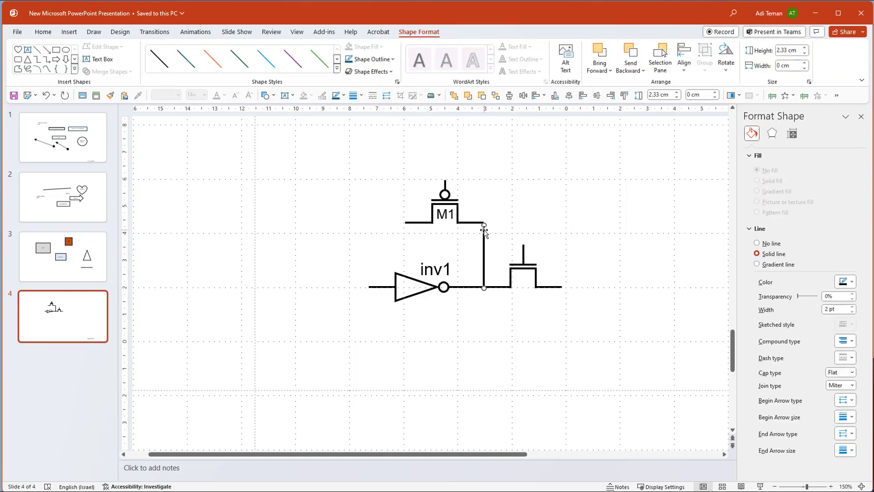
# Step: Stretch the vertical wire's top up to the M1 wire and its bottom below the output line
pyautogui.keyDown('ctrl'); pyautogui.scroll(10, 484, 232); pyautogui.keyUp('ctrl')
pyautogui.moveTo(430, 199); pyautogui.dragTo(432, 193)
pyautogui.click(468, 195)
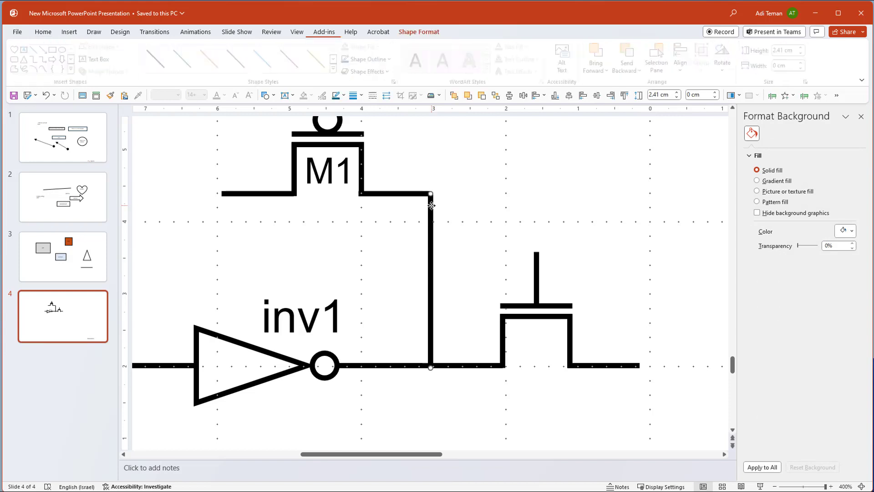
pyautogui.click(432, 206)
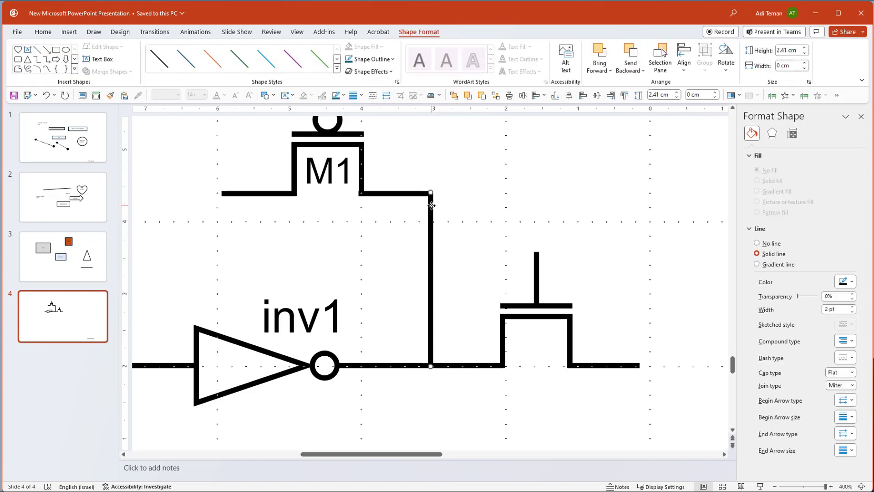
pyautogui.click(481, 214)
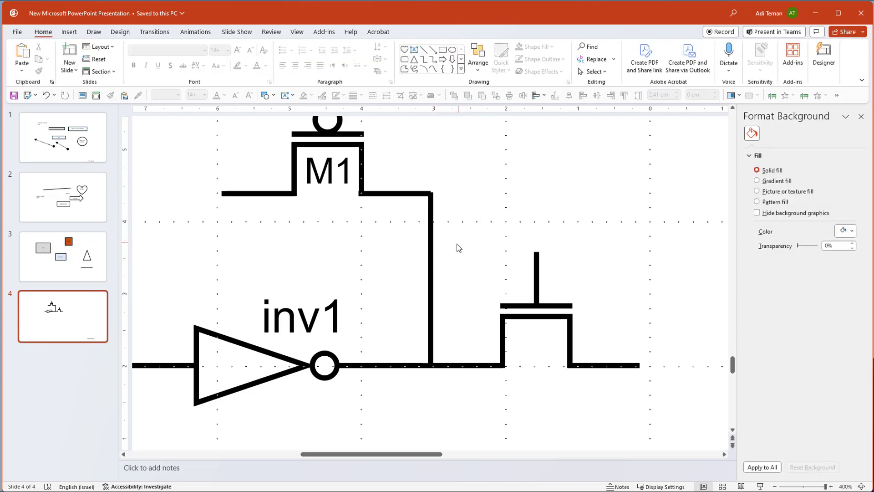
pyautogui.click(431, 349)
pyautogui.moveTo(423, 414); pyautogui.dragTo(422, 444)
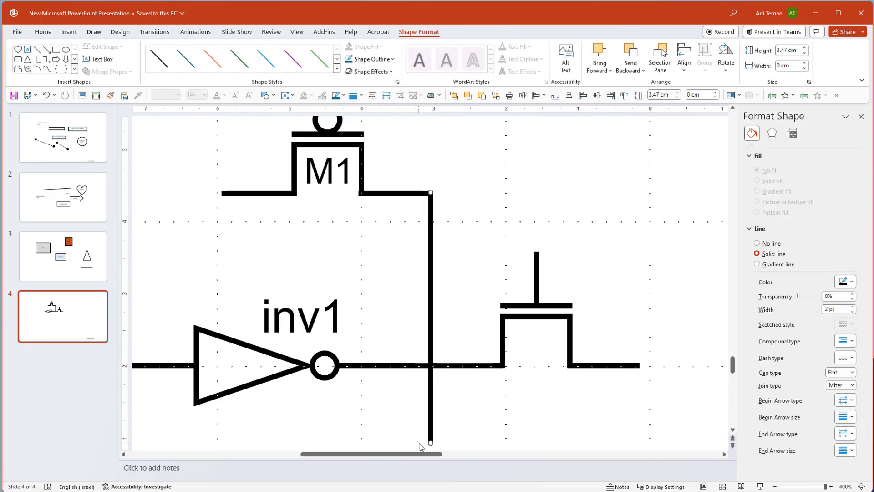
pyautogui.click(545, 421)
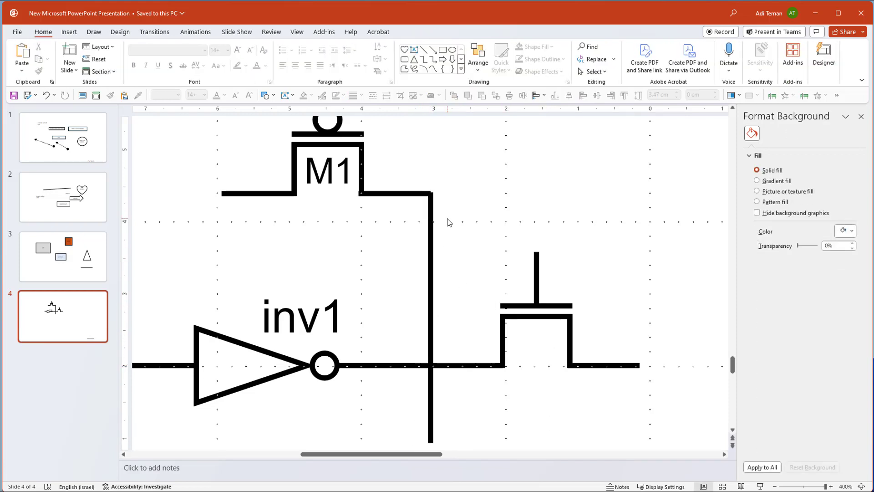
# Step: Draw a small oval, fill it solid black, and place it on the wire crossing
pyautogui.click(452, 50)
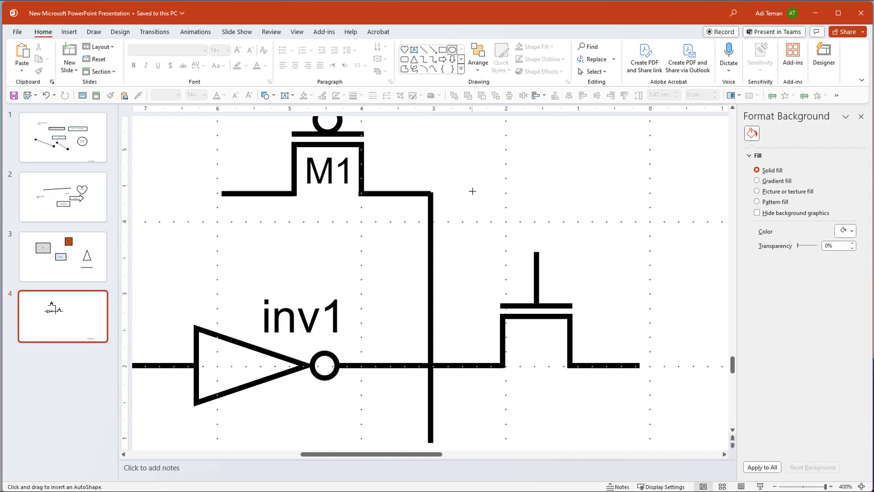
pyautogui.moveTo(478, 184); pyautogui.dragTo(499, 206)
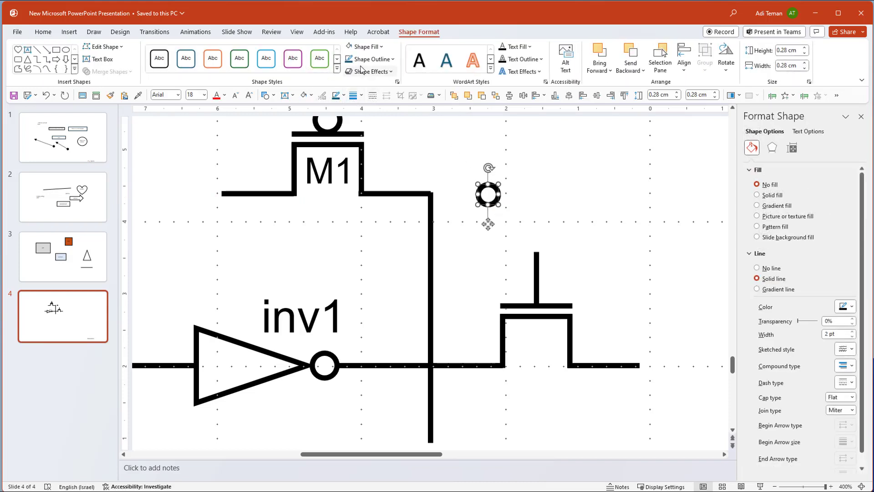
pyautogui.click(364, 47)
pyautogui.click(356, 70)
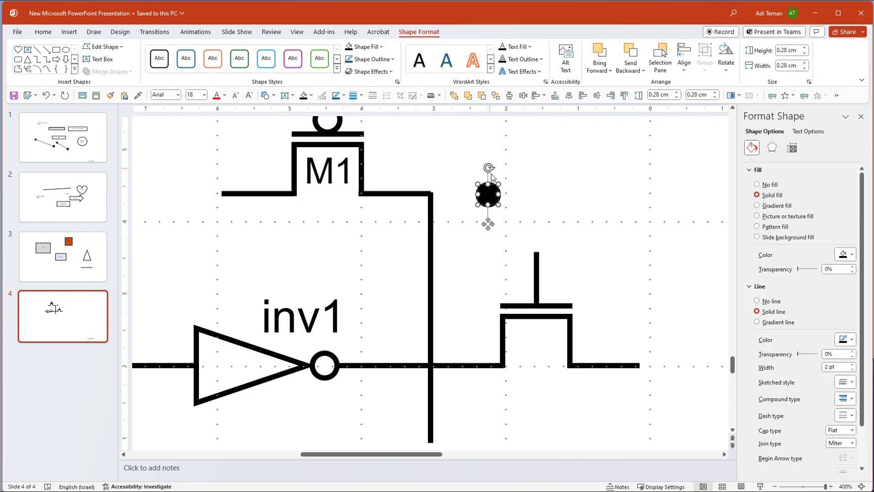
pyautogui.moveTo(482, 236); pyautogui.dragTo(431, 396)
pyautogui.click(485, 393)
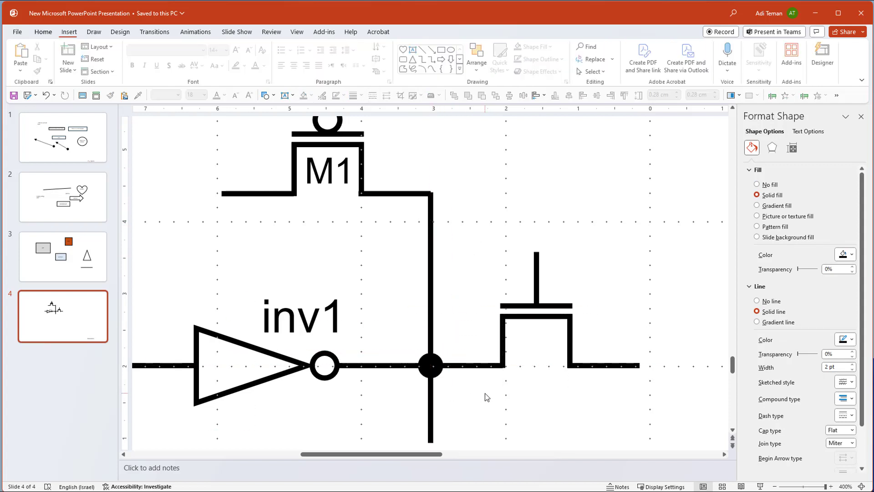
pyautogui.scroll(-5, 485, 393)
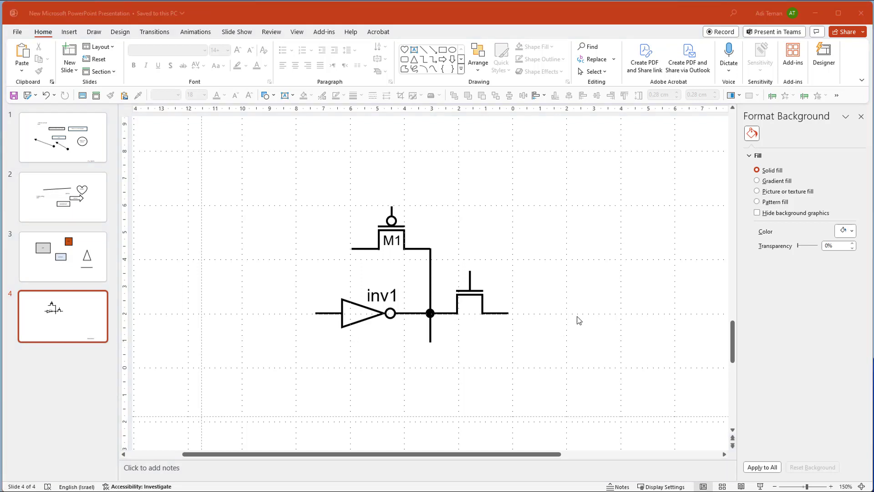
pyautogui.scroll(-5, 578, 320)
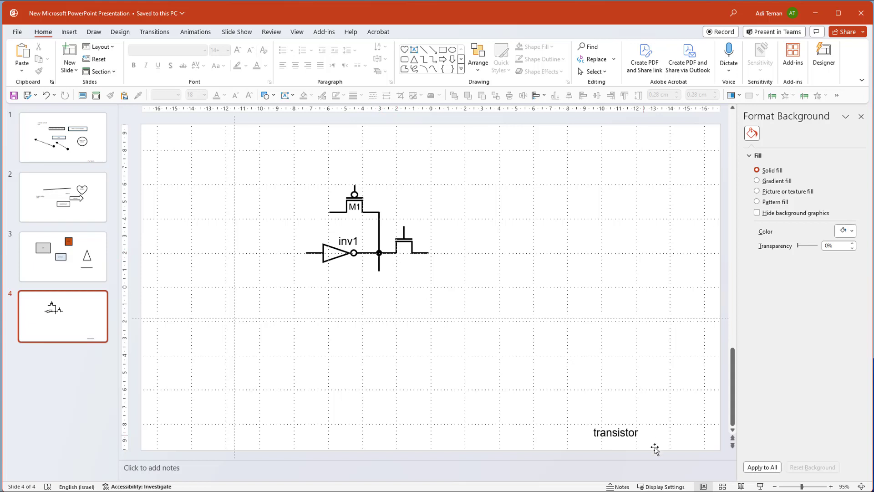
pyautogui.doubleClick(616, 433)
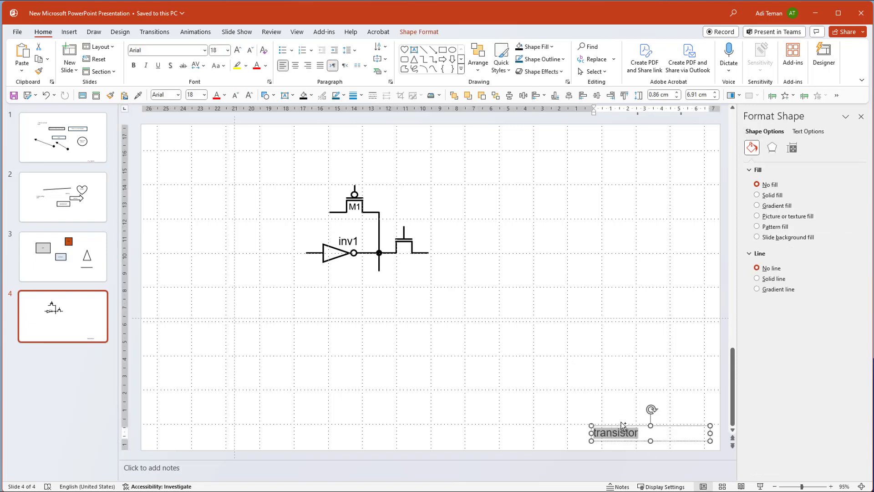
pyautogui.click(25, 98)
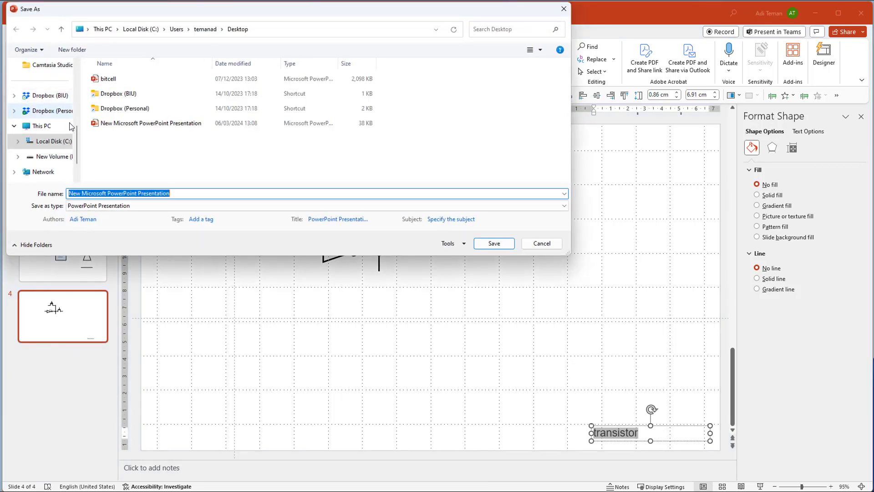
pyautogui.click(154, 206)
pyautogui.click(158, 236)
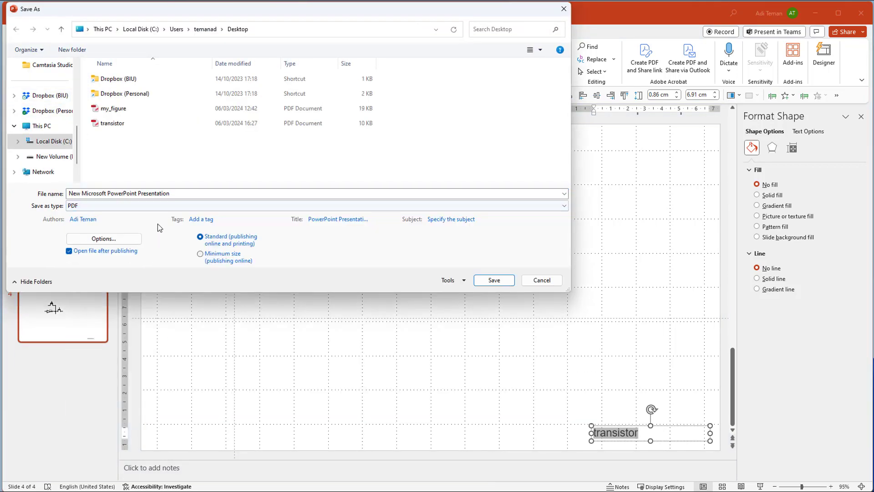
pyautogui.click(99, 239)
pyautogui.click(229, 76)
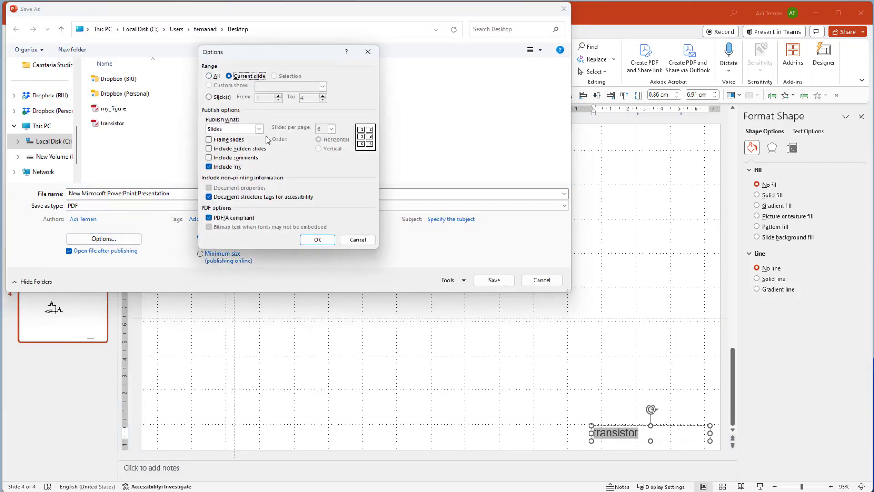
pyautogui.click(318, 240)
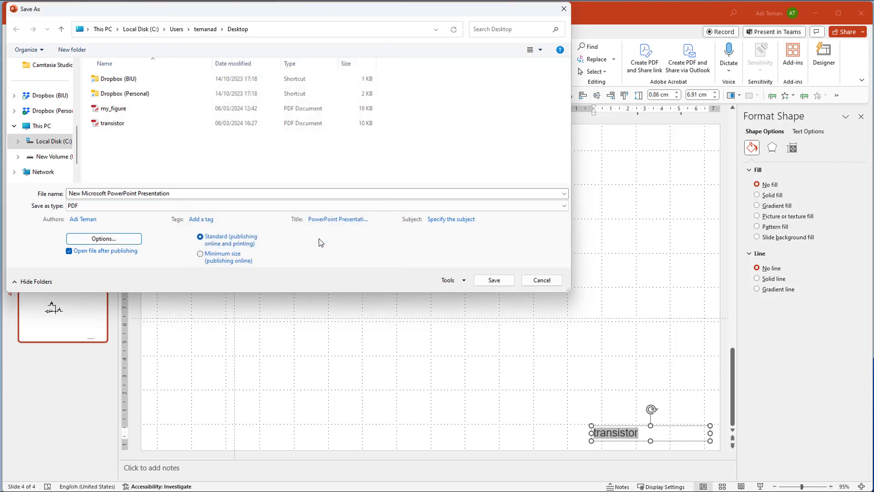
pyautogui.click(206, 194)
pyautogui.write('transistor')
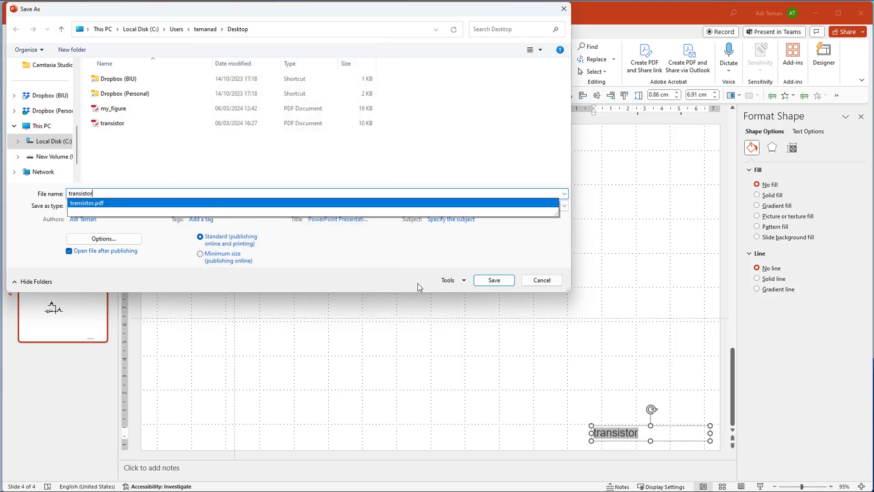
pyautogui.click(494, 280)
pyautogui.click(510, 252)
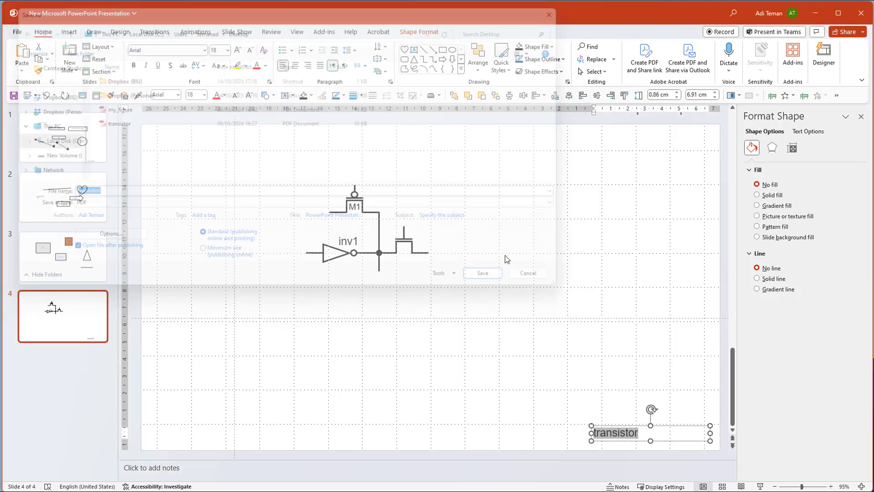
pyautogui.click(491, 277)
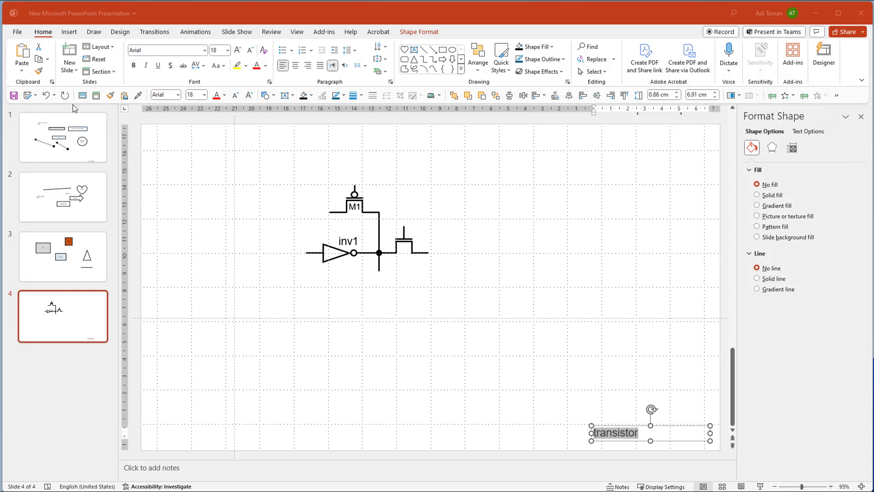
# Step: Export only the current slide as PDF 'transistor', replacing the old file, and view it at 100%
pyautogui.click(27, 95)
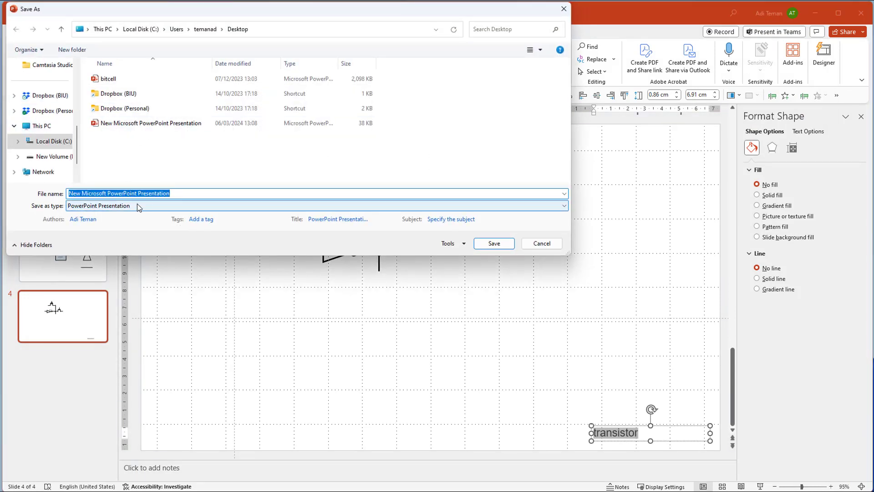
pyautogui.click(137, 205)
pyautogui.click(131, 233)
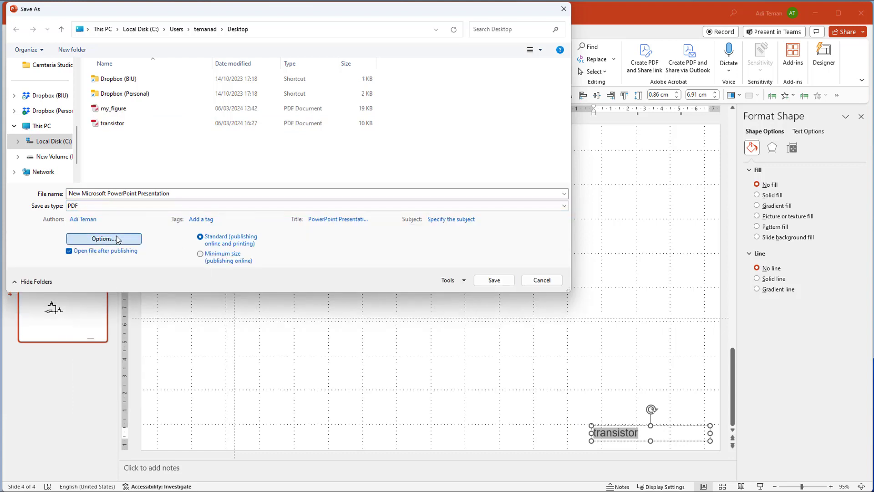
pyautogui.click(104, 238)
pyautogui.click(249, 76)
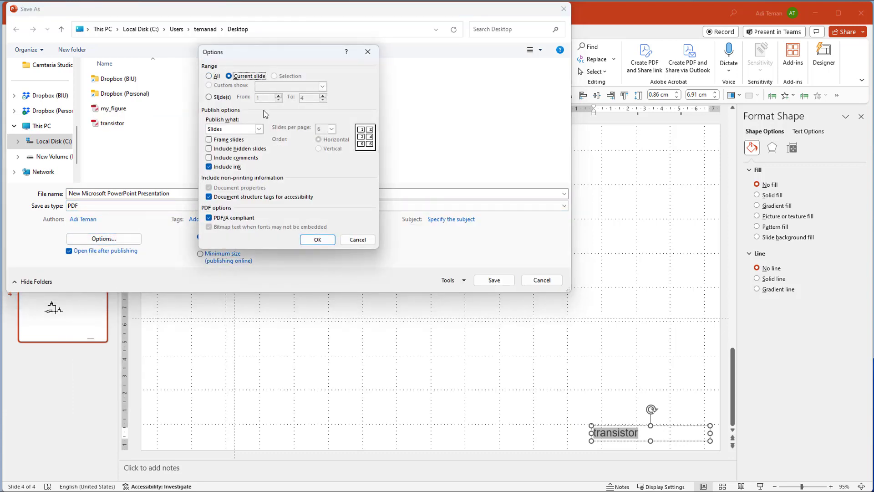
pyautogui.click(316, 239)
pyautogui.click(232, 193)
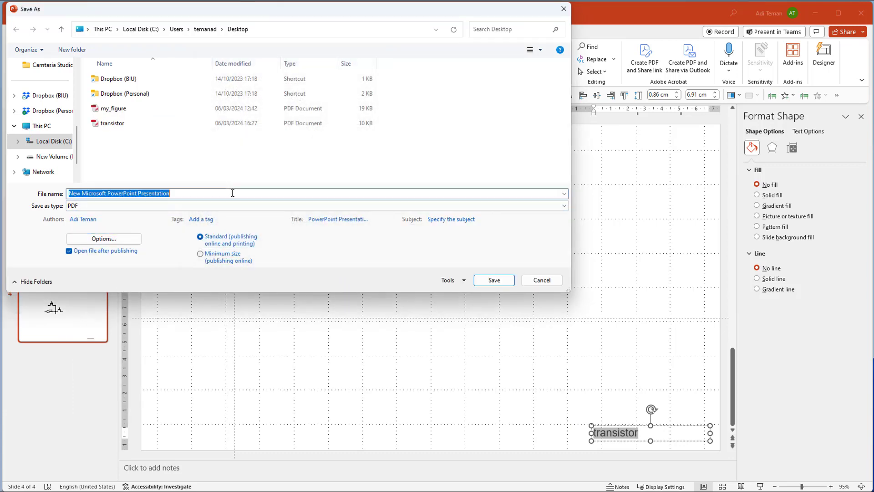
pyautogui.write('transistor')
pyautogui.click(503, 286)
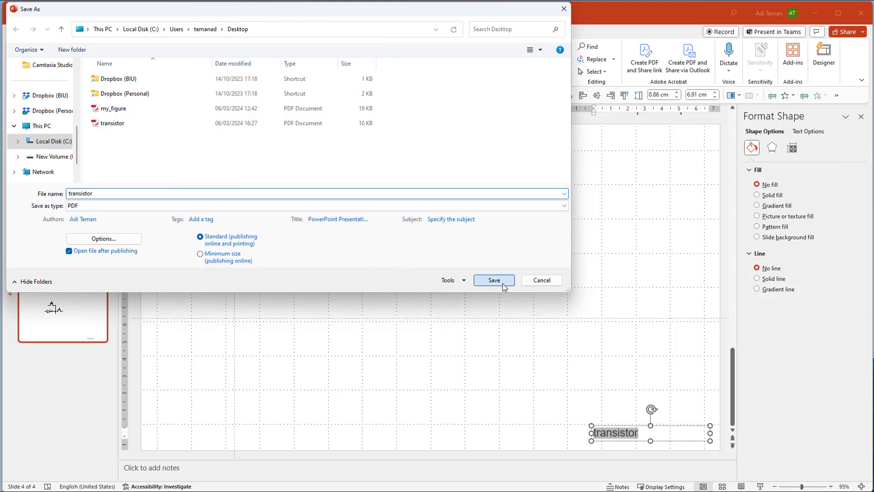
pyautogui.click(505, 253)
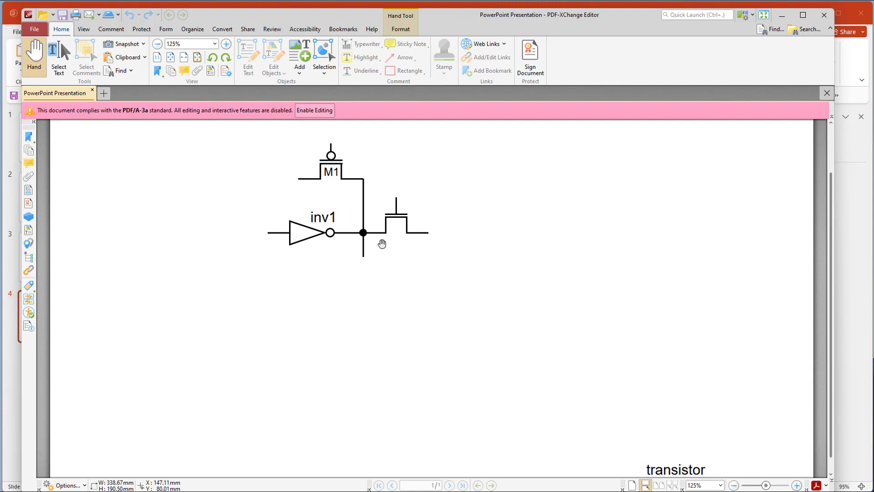
pyautogui.hotkey('ctrl', '8')
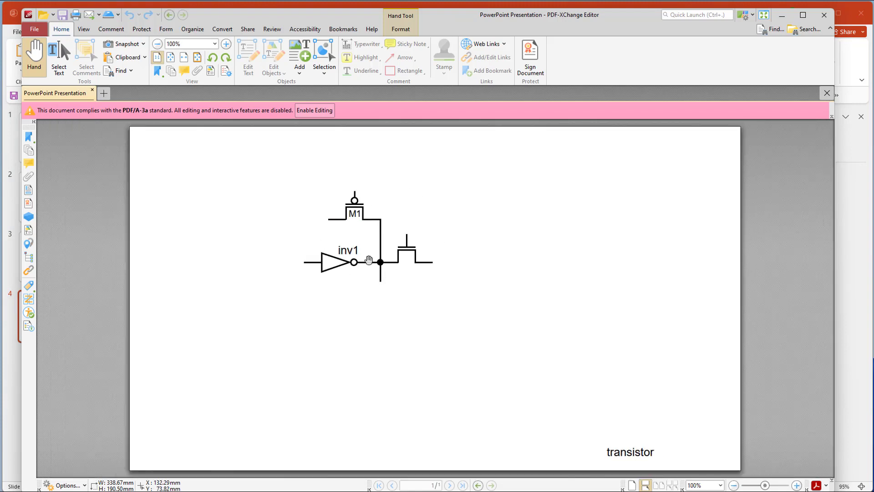